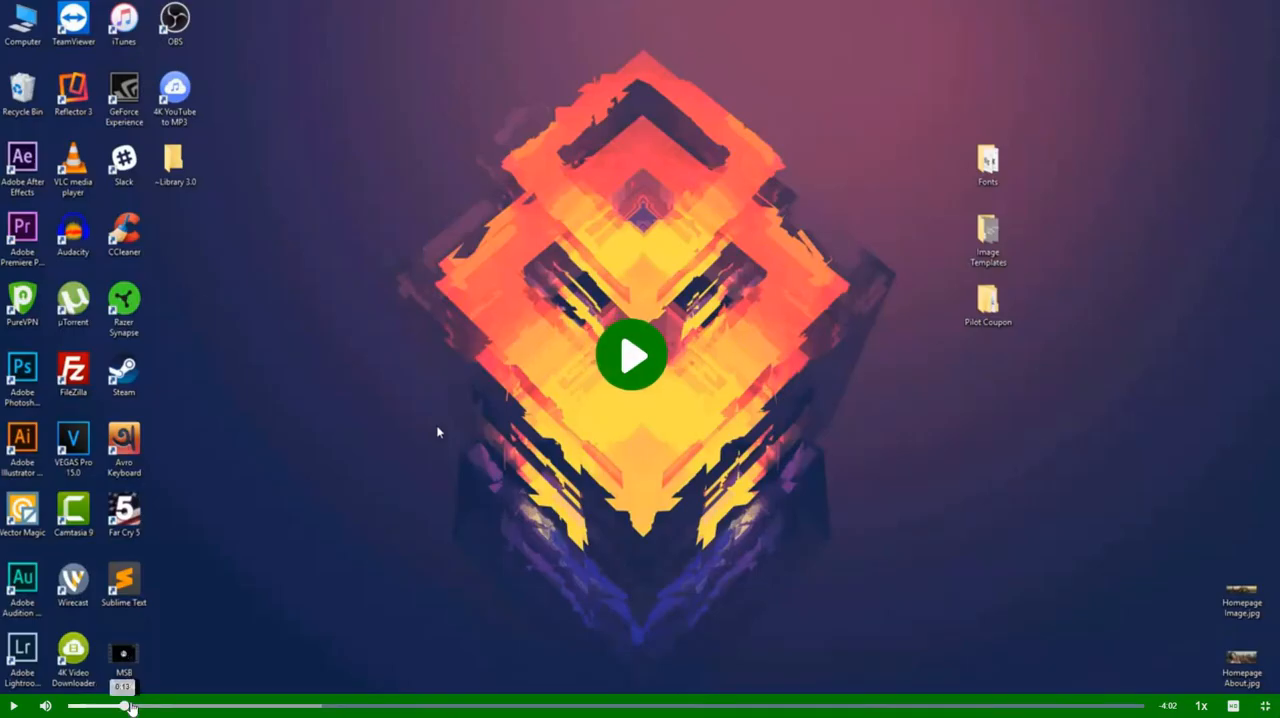
left_click(84, 706)
left_click(72, 707)
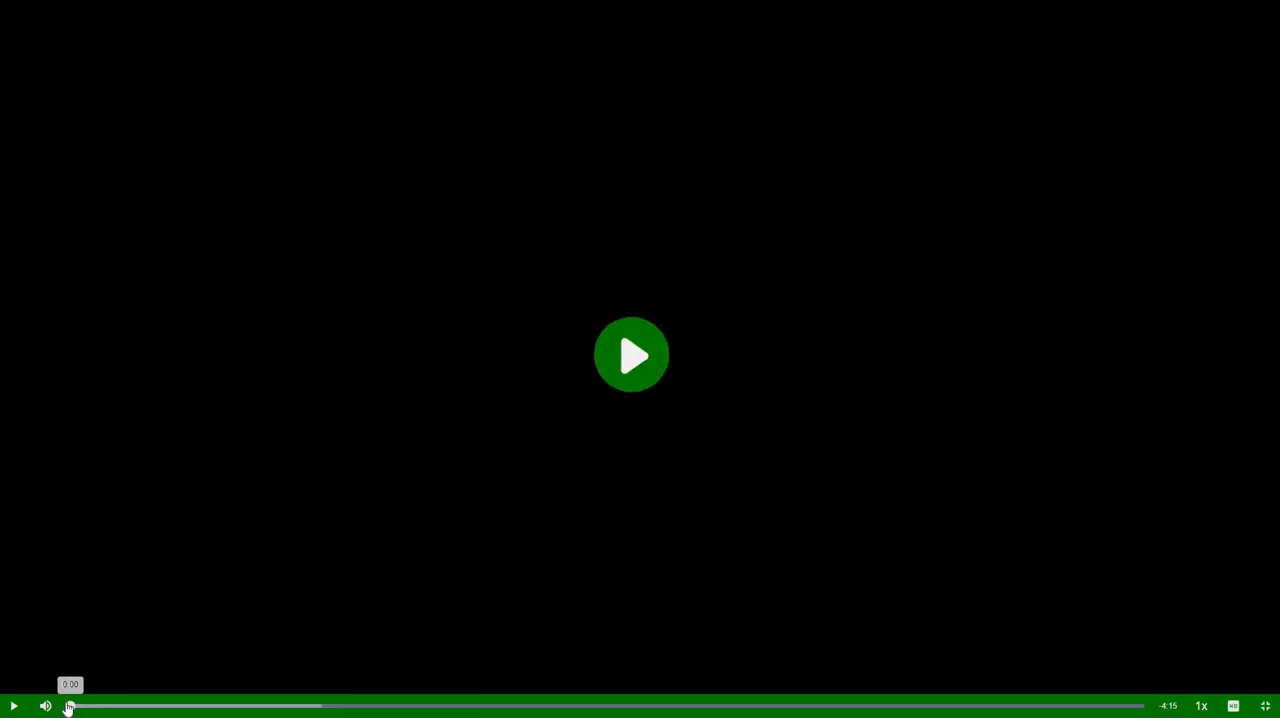
left_click(14, 707)
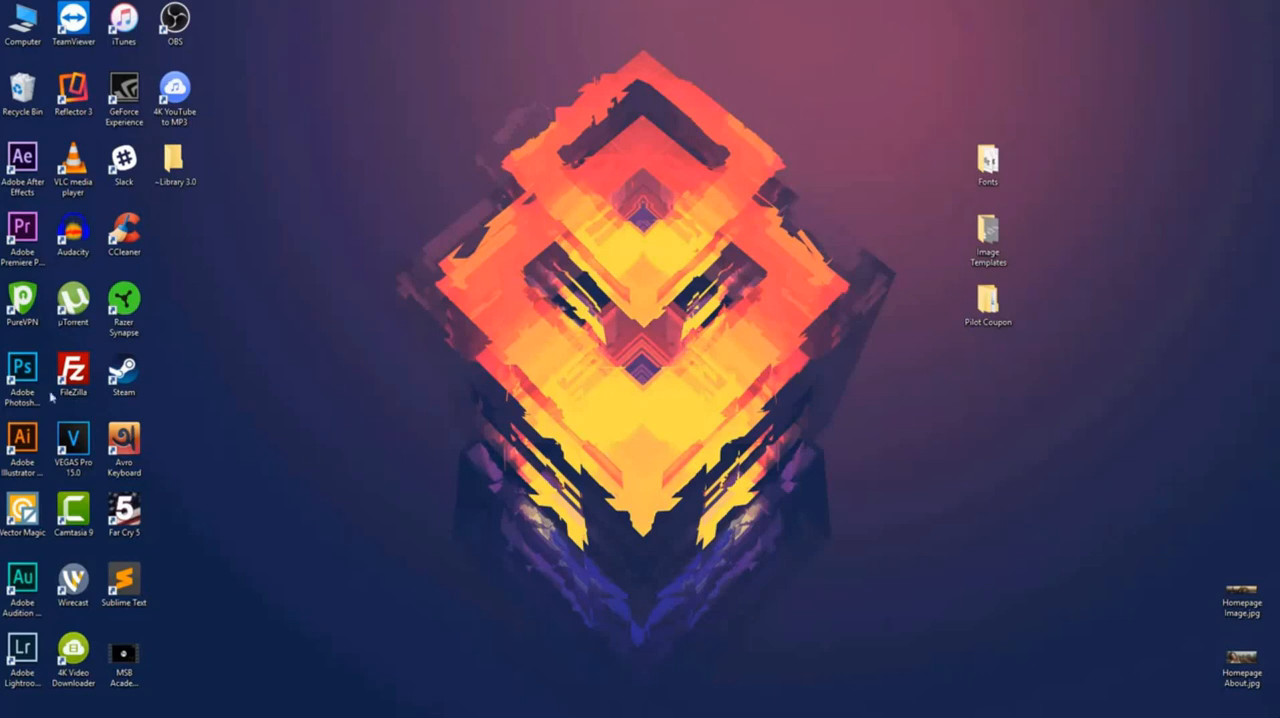
Launch Adobe Photoshop and open lightbox-template.jpg from the Image Templates folder on the desktop.
double_click(24, 376)
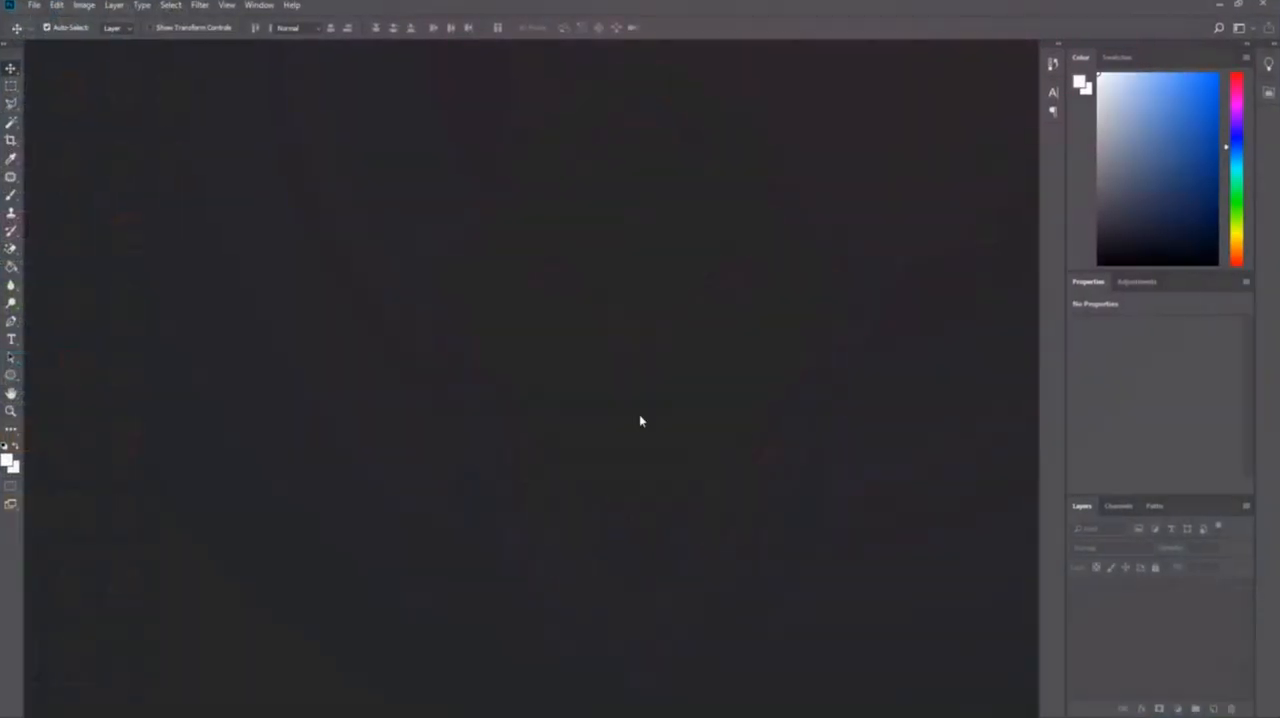
left_click(36, 6)
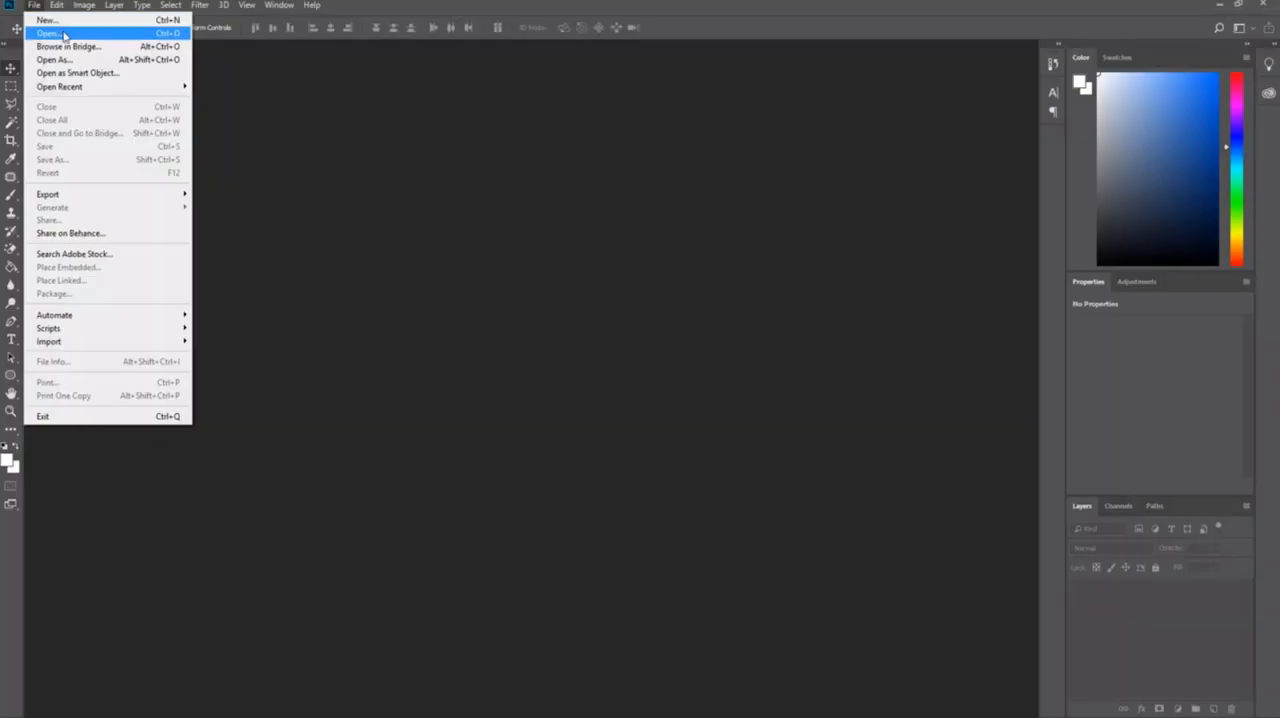
left_click(57, 34)
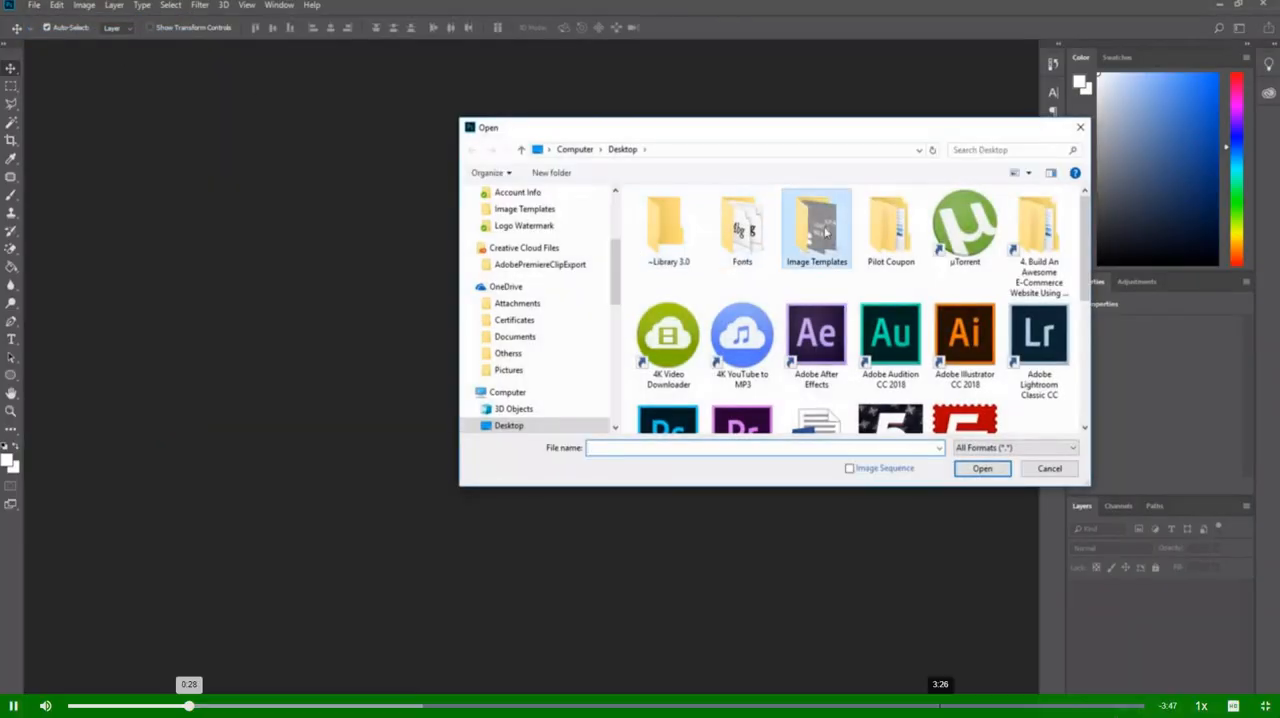
double_click(816, 226)
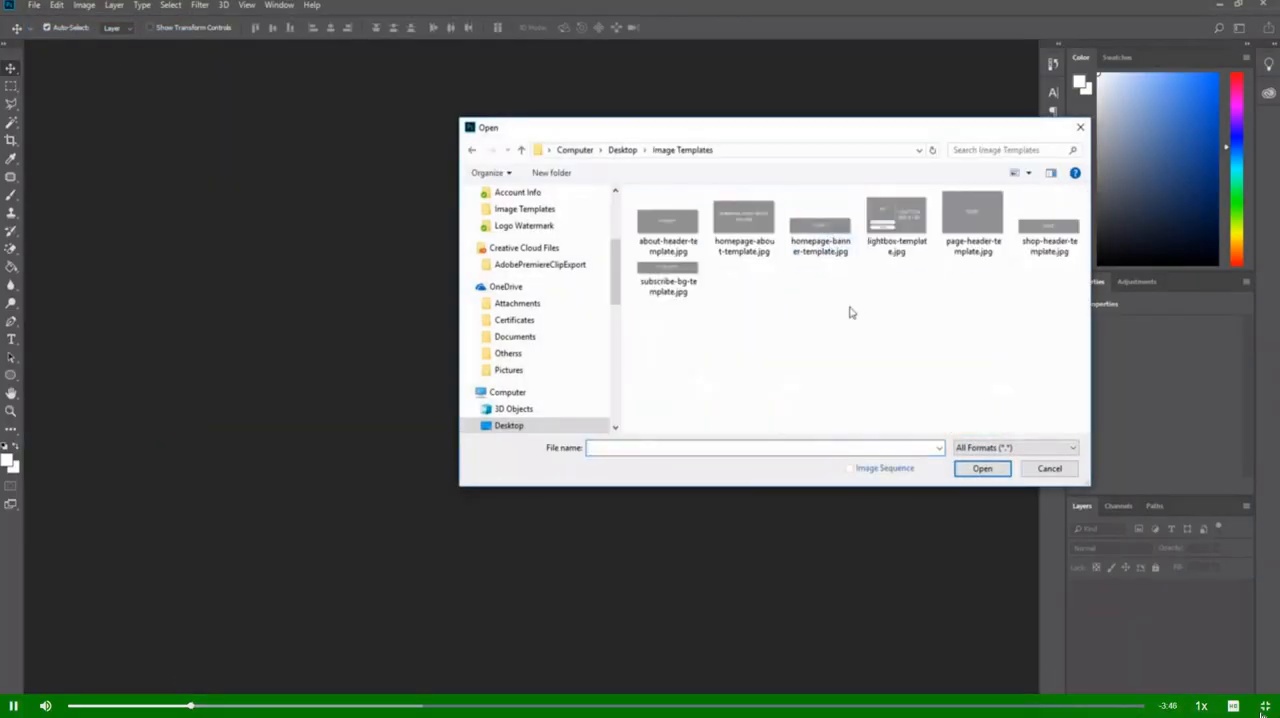
double_click(897, 215)
left_click(1235, 671)
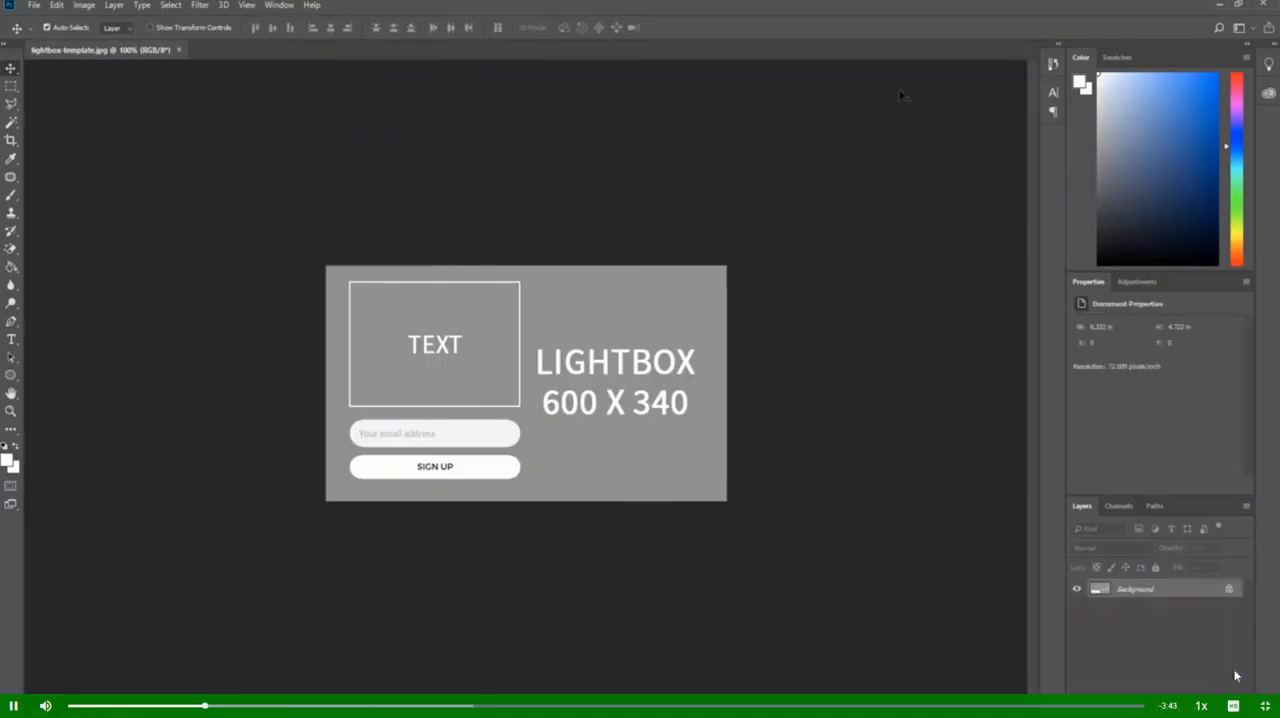
left_click(1233, 705)
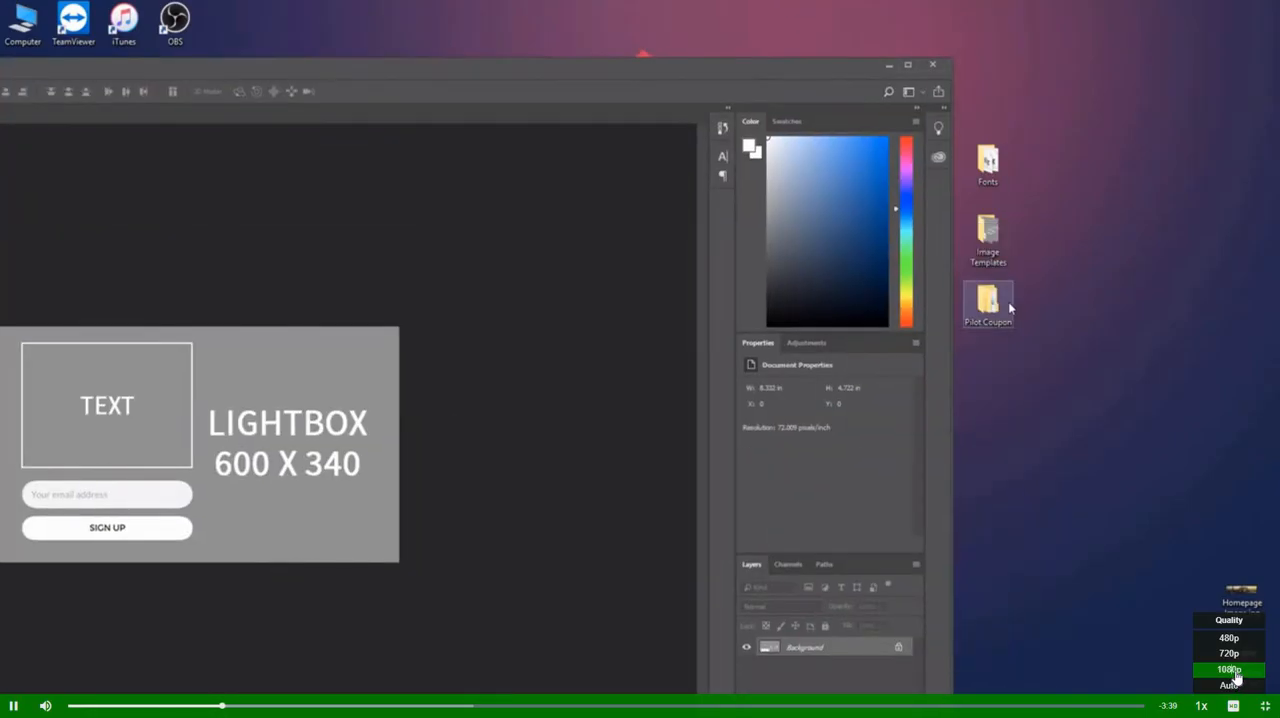
left_click(1237, 677)
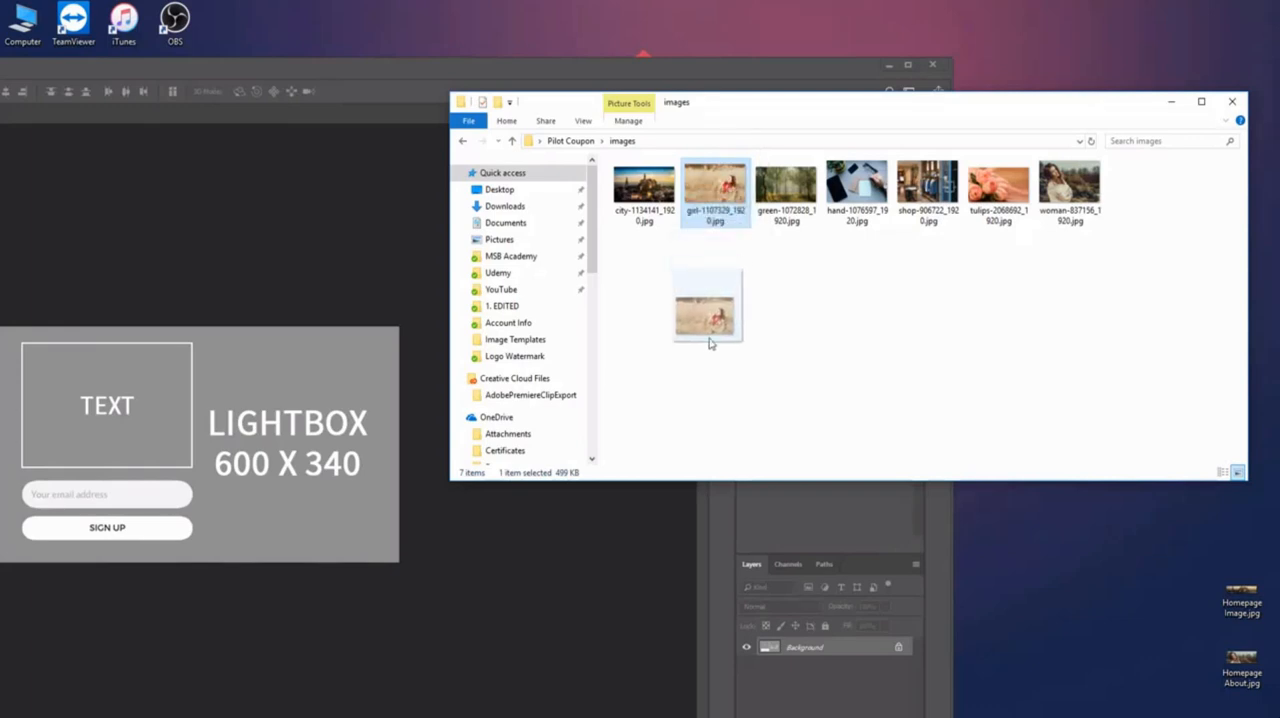
Place girl-1107329_1920.jpg from the Pilot Coupon images folder into the lightbox template and maximize the Photoshop window.
left_click_drag(235, 438, 235, 438)
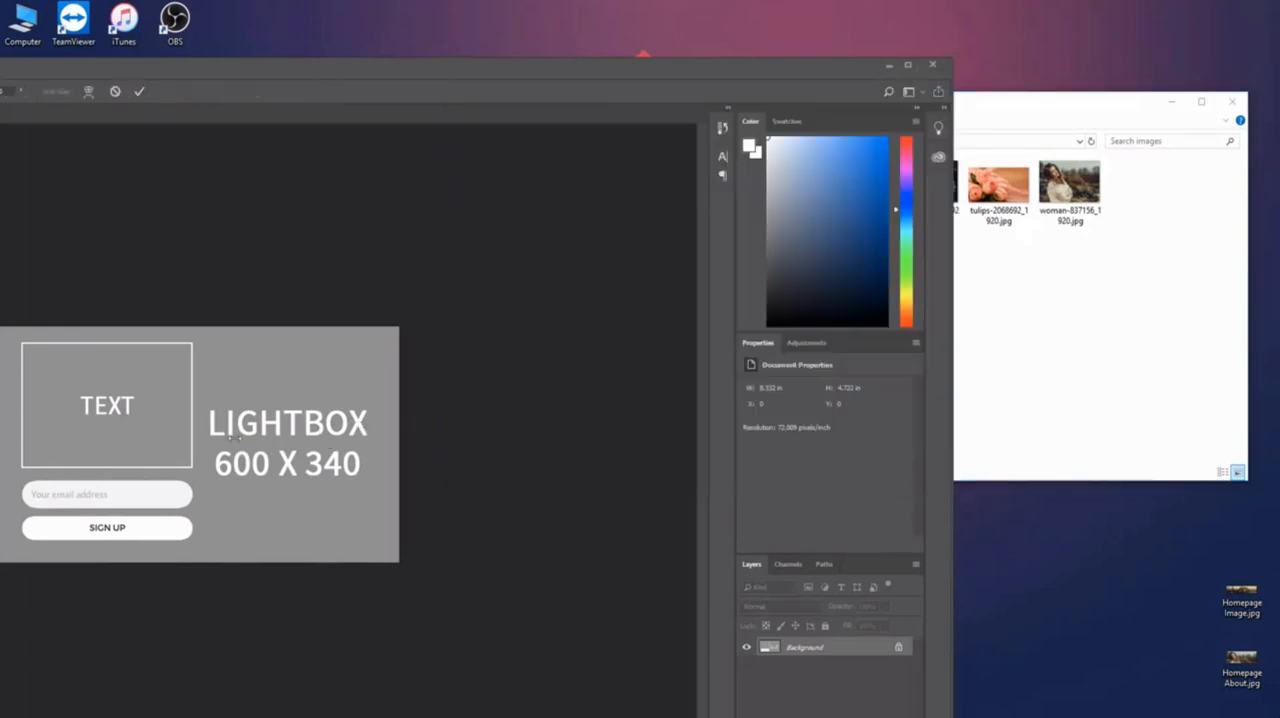
left_click_drag(595, 72, 802, 66)
double_click(802, 66)
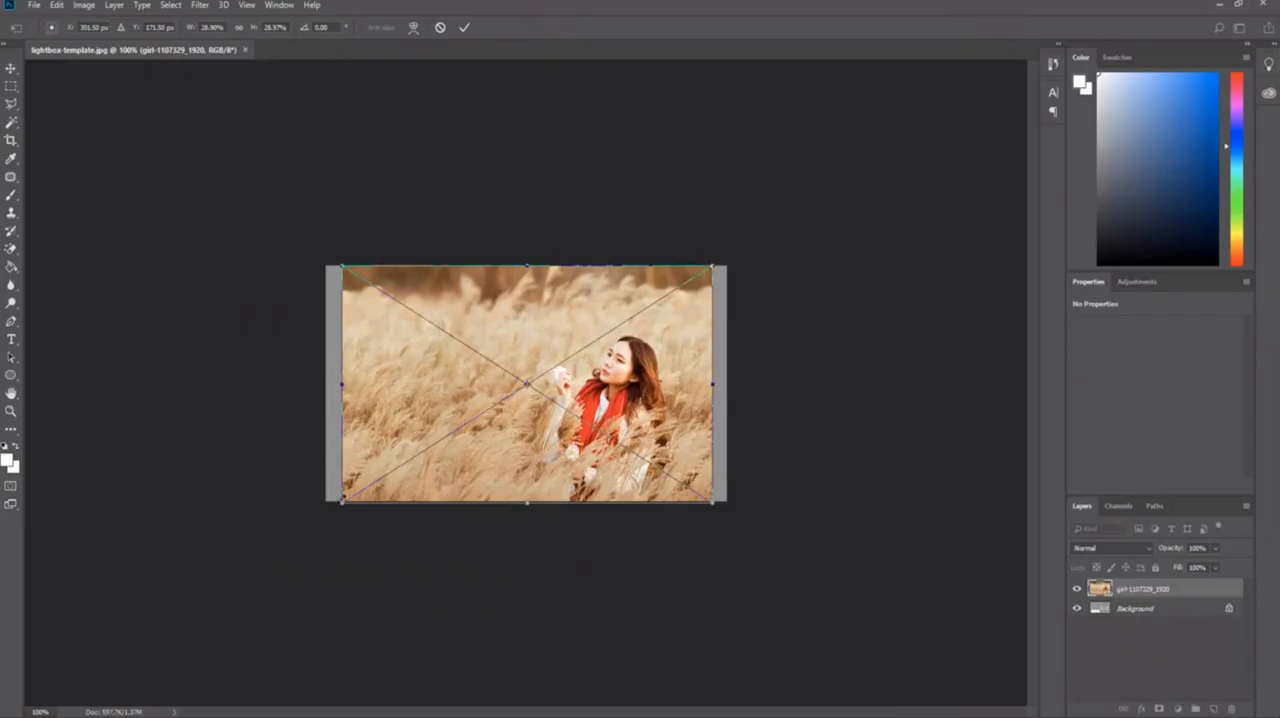
Scale the placed girl photo to about 37.8% so it covers the whole canvas, reposition it and commit the transform.
left_click_drag(342, 500, 290, 536)
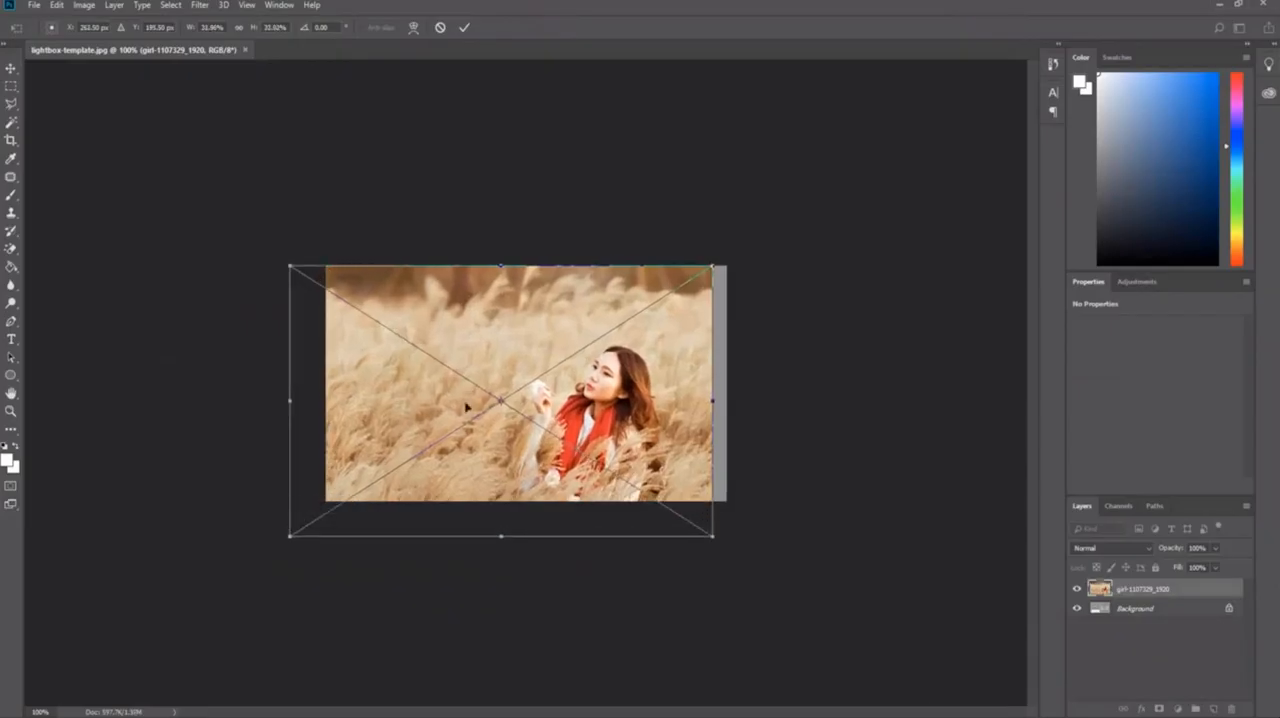
left_click_drag(712, 266, 774, 226)
left_click_drag(588, 314, 578, 303)
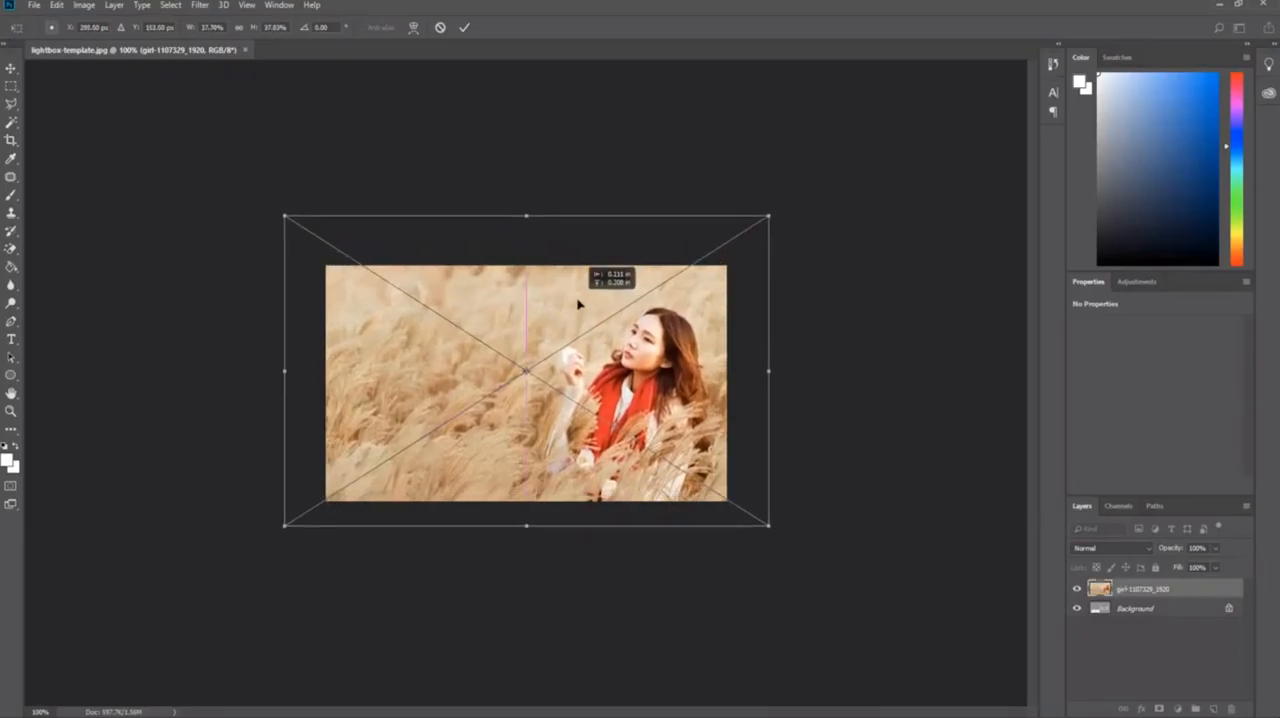
key("Return")
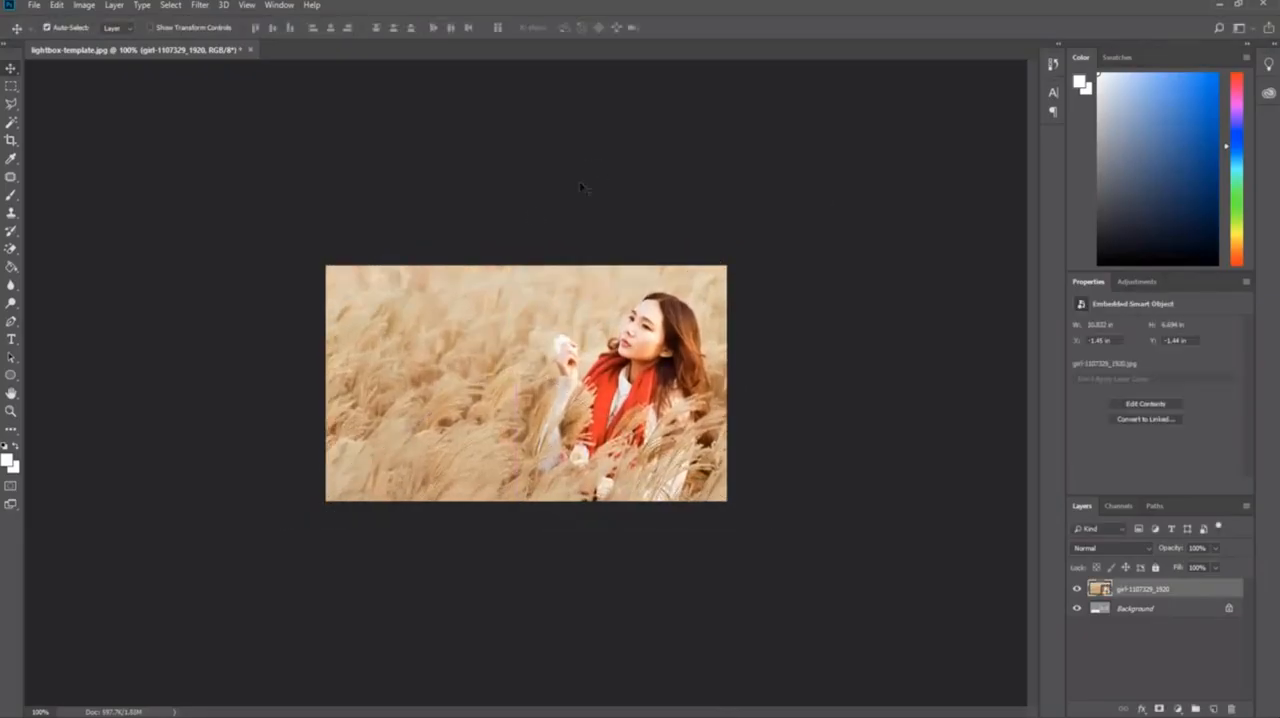
Add the text "Subscribe To" in the photo's upper-left area at 18 pt.
left_click(12, 340)
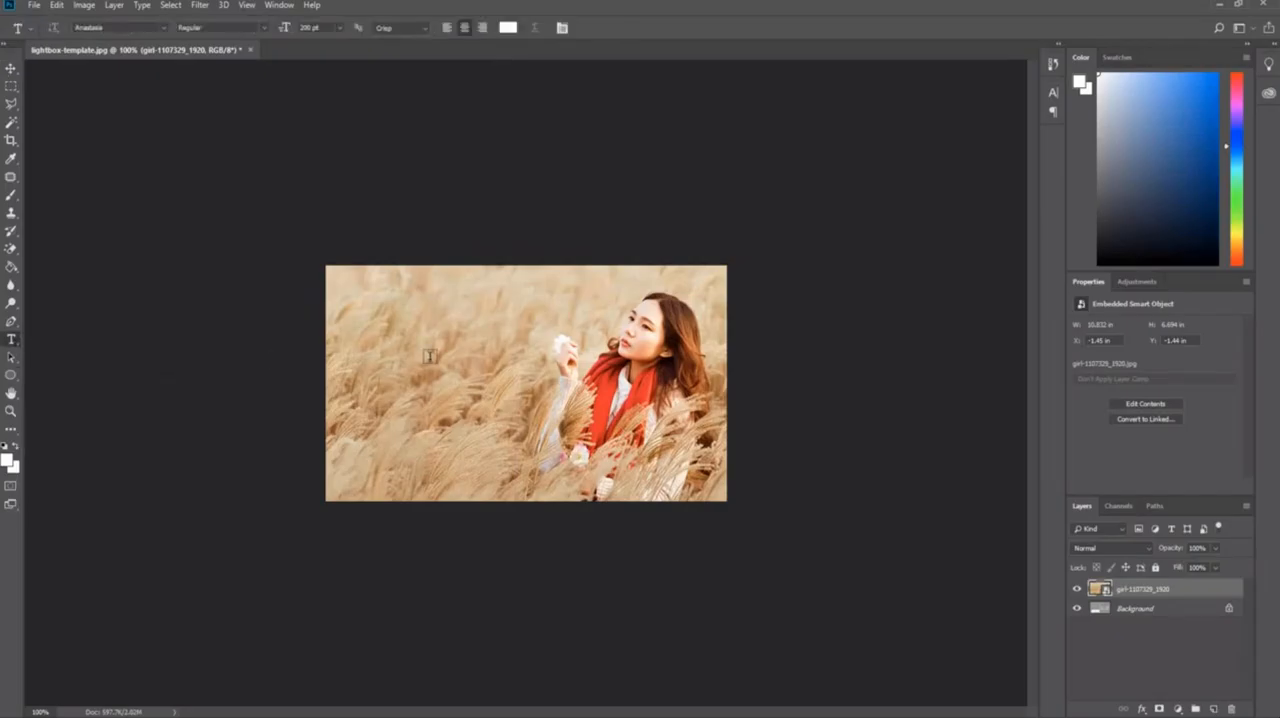
left_click(377, 331)
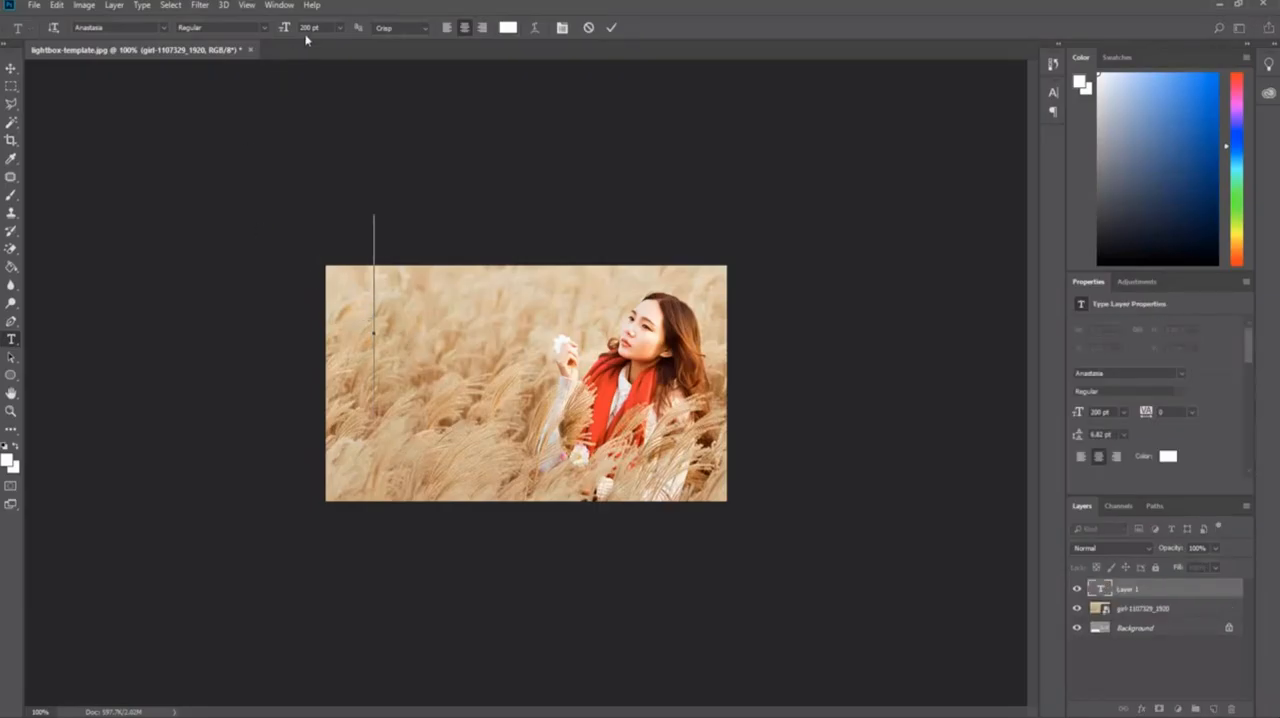
left_click(339, 29)
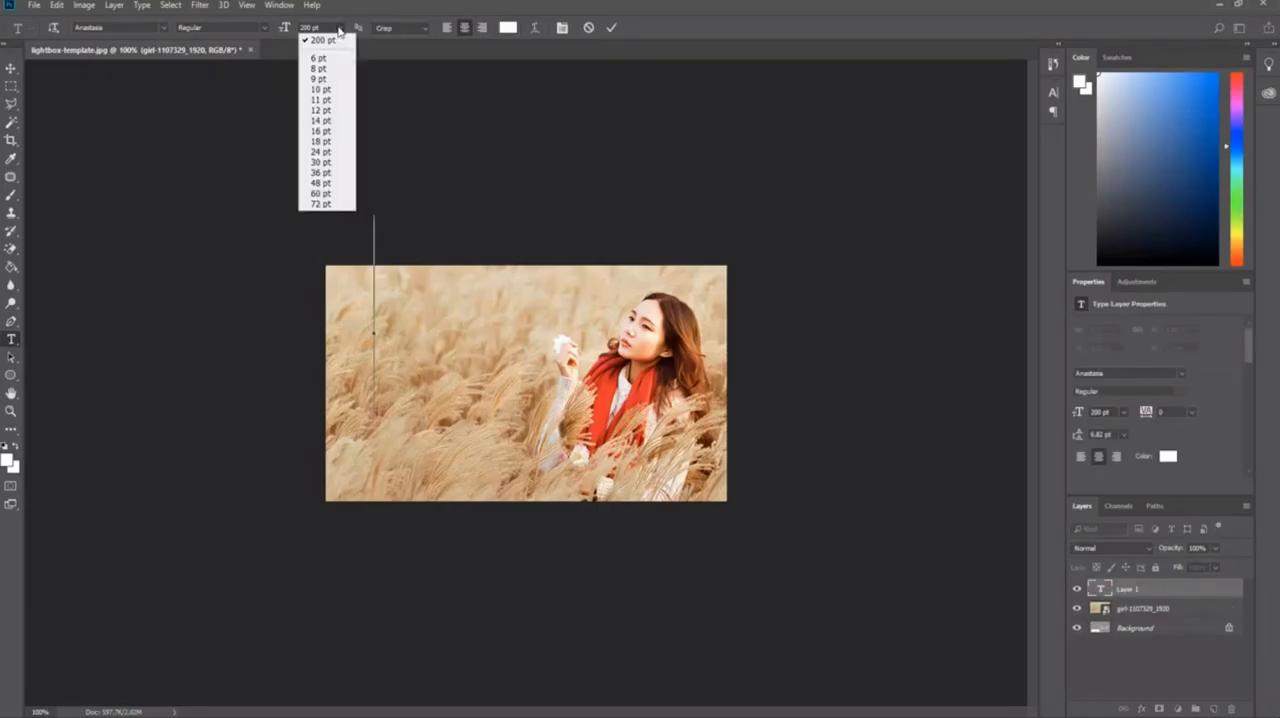
left_click(322, 145)
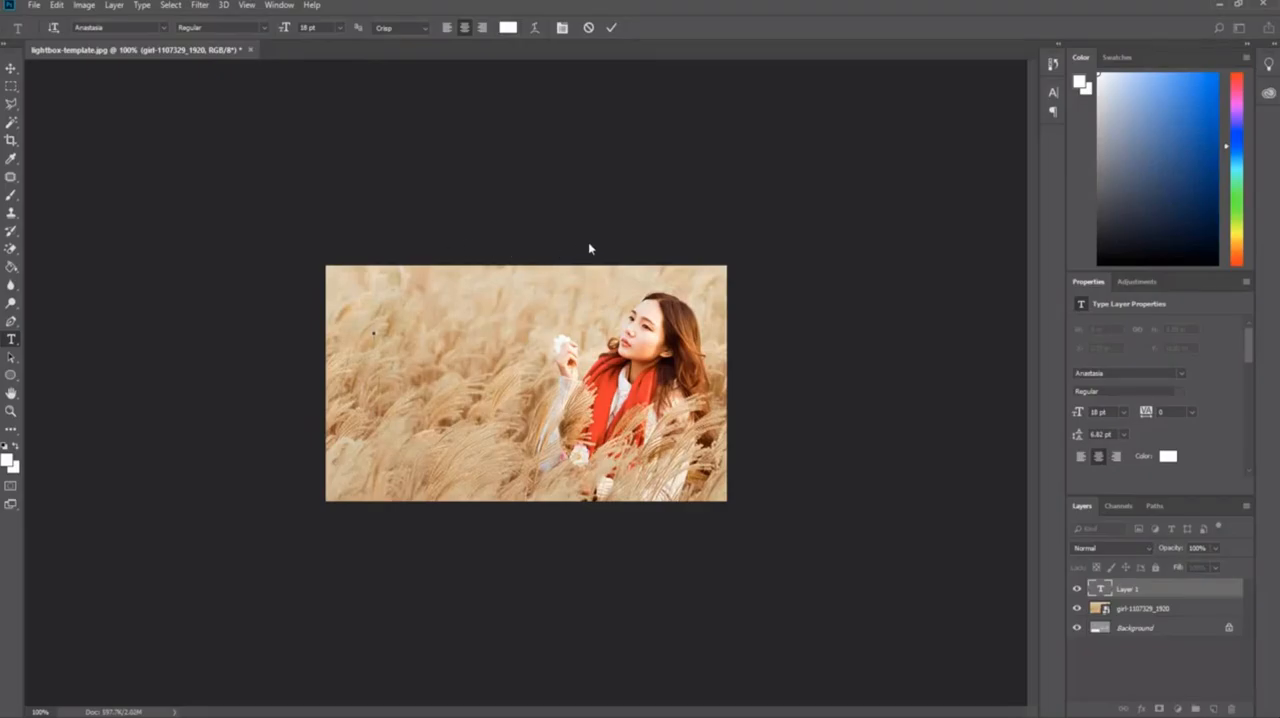
type("scribe to")
key("BackSpace")
key("BackSpace")
type("to")
Try 30 pt and 48 pt for the "Subscribe To" text, and set its size to 36 pt.
left_click_drag(405, 332, 285, 338)
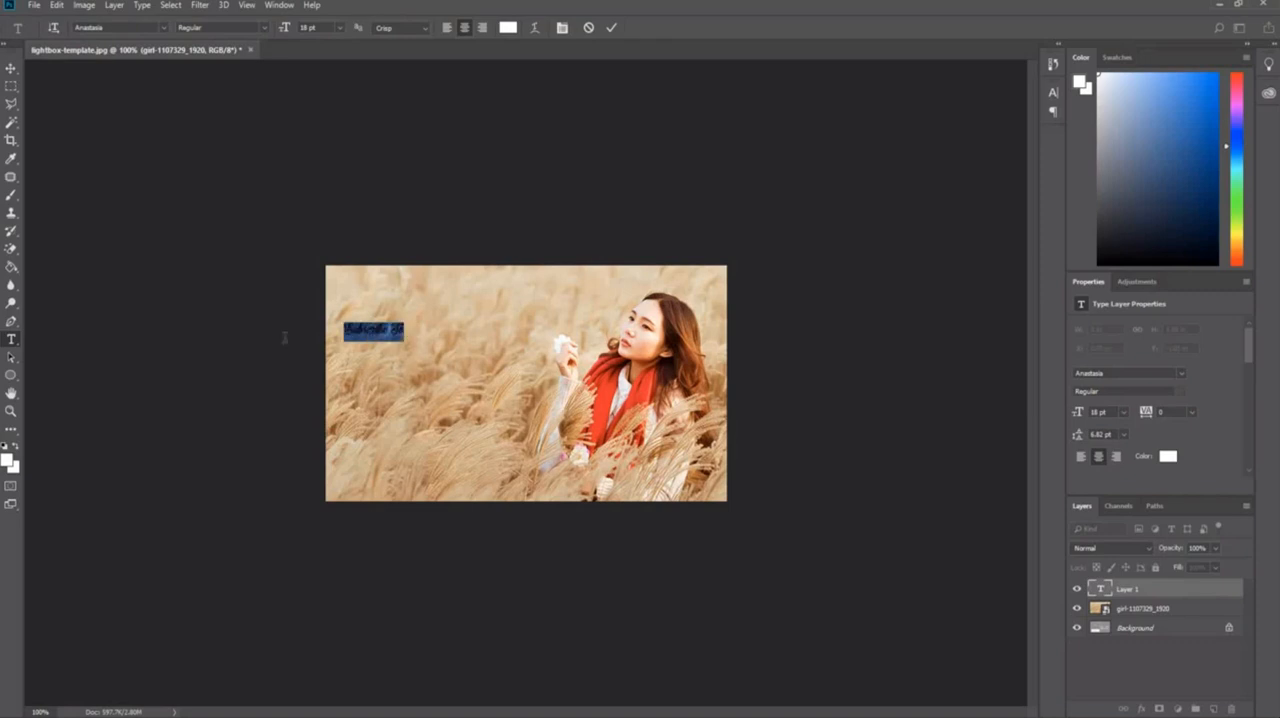
left_click(163, 28)
left_click(163, 29)
left_click(338, 28)
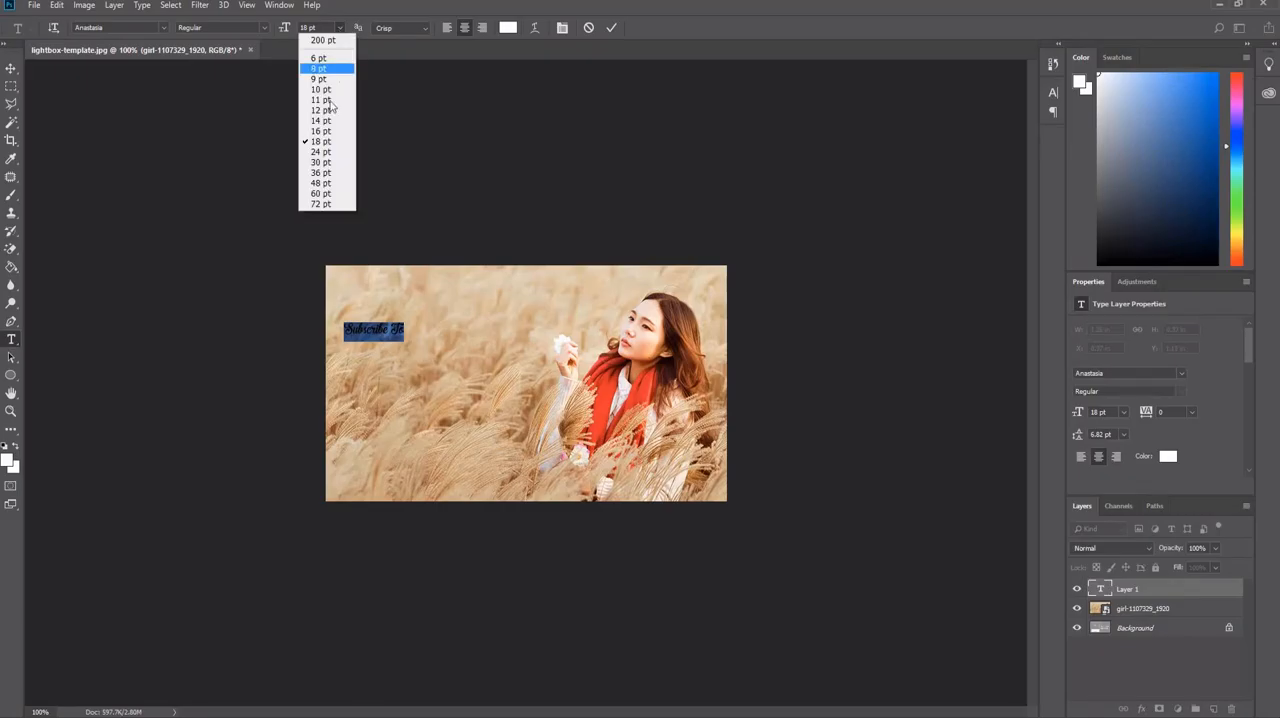
left_click(324, 163)
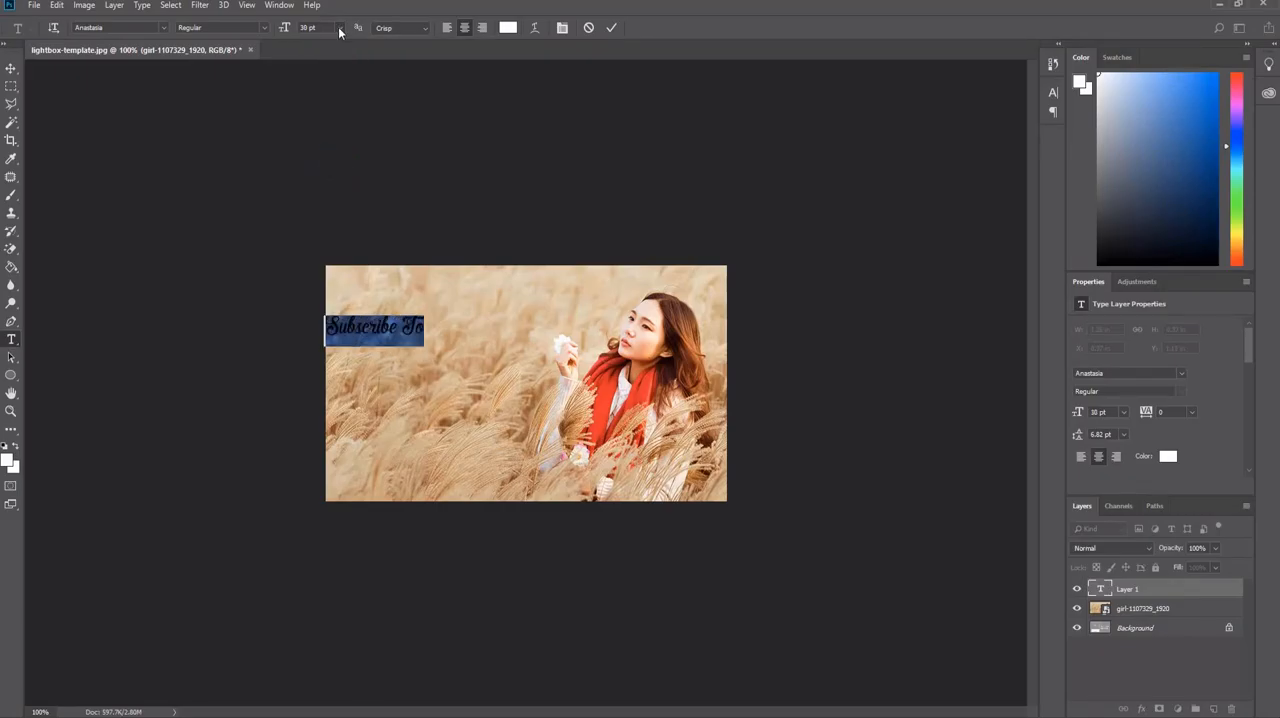
left_click(339, 30)
left_click(329, 184)
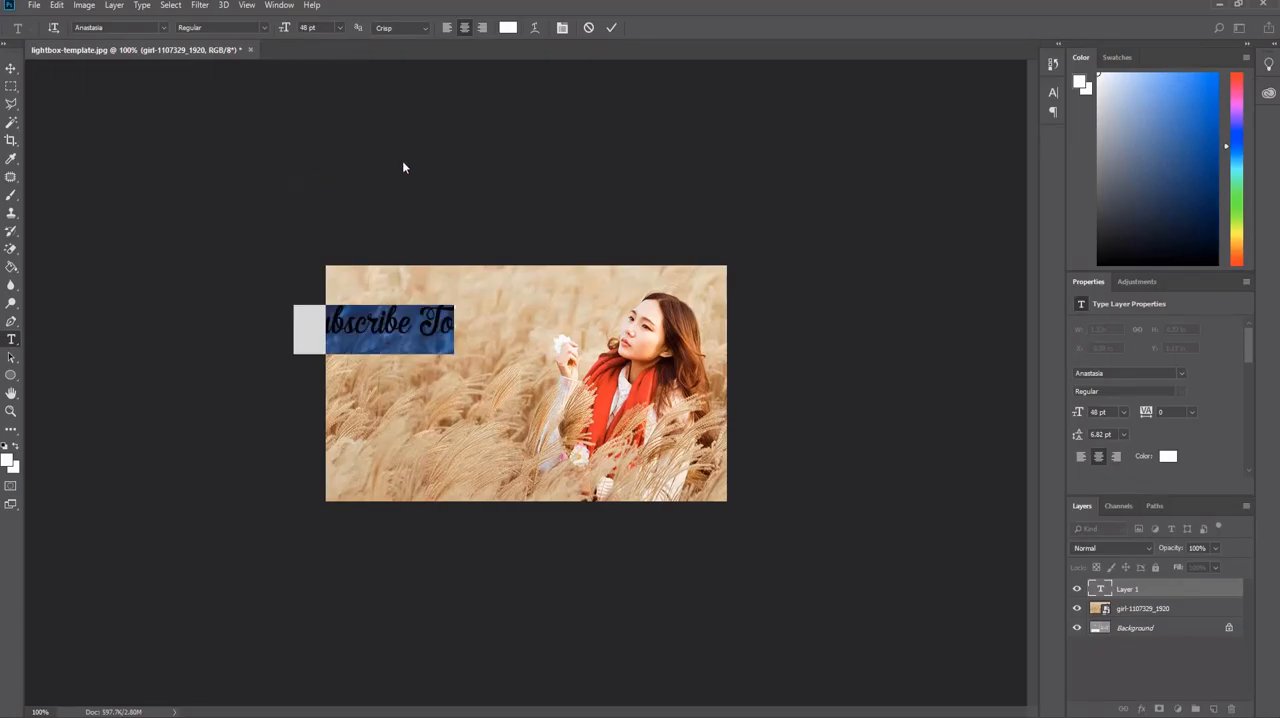
left_click(338, 28)
left_click(329, 173)
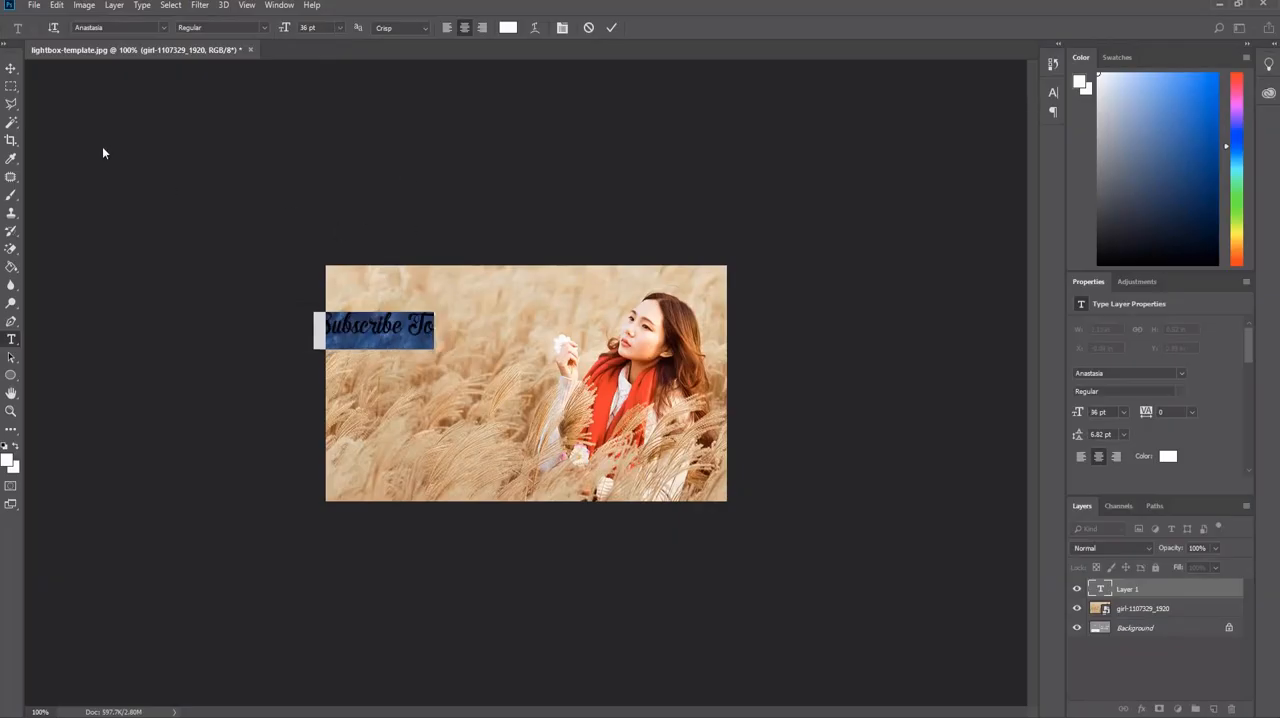
Commit the "Subscribe To" text and move it fully onto the photo at about X 0.66 in, Y 0.69 in.
left_click(611, 27)
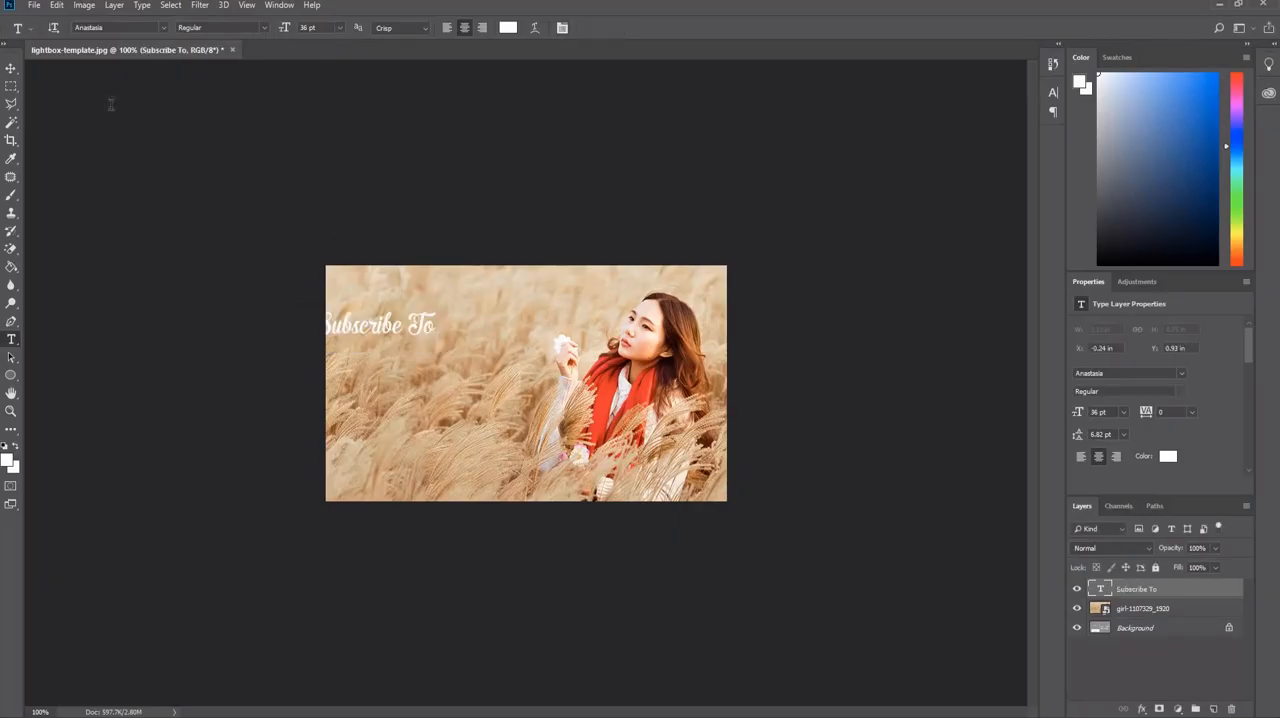
left_click(11, 68)
left_click_drag(385, 328, 423, 317)
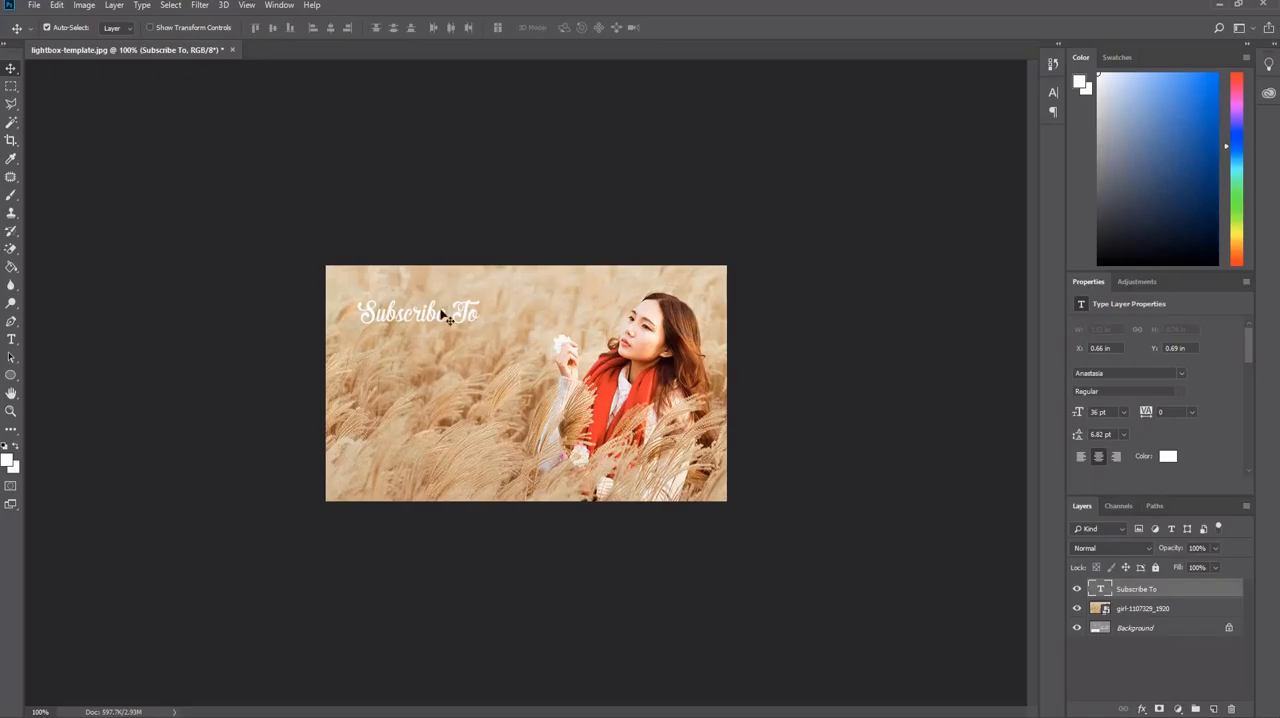
Add the two-line text "Friday Freebies" below "Subscribe To" and move it to about X 0.86 in, Y 1.73 in.
left_click(16, 339)
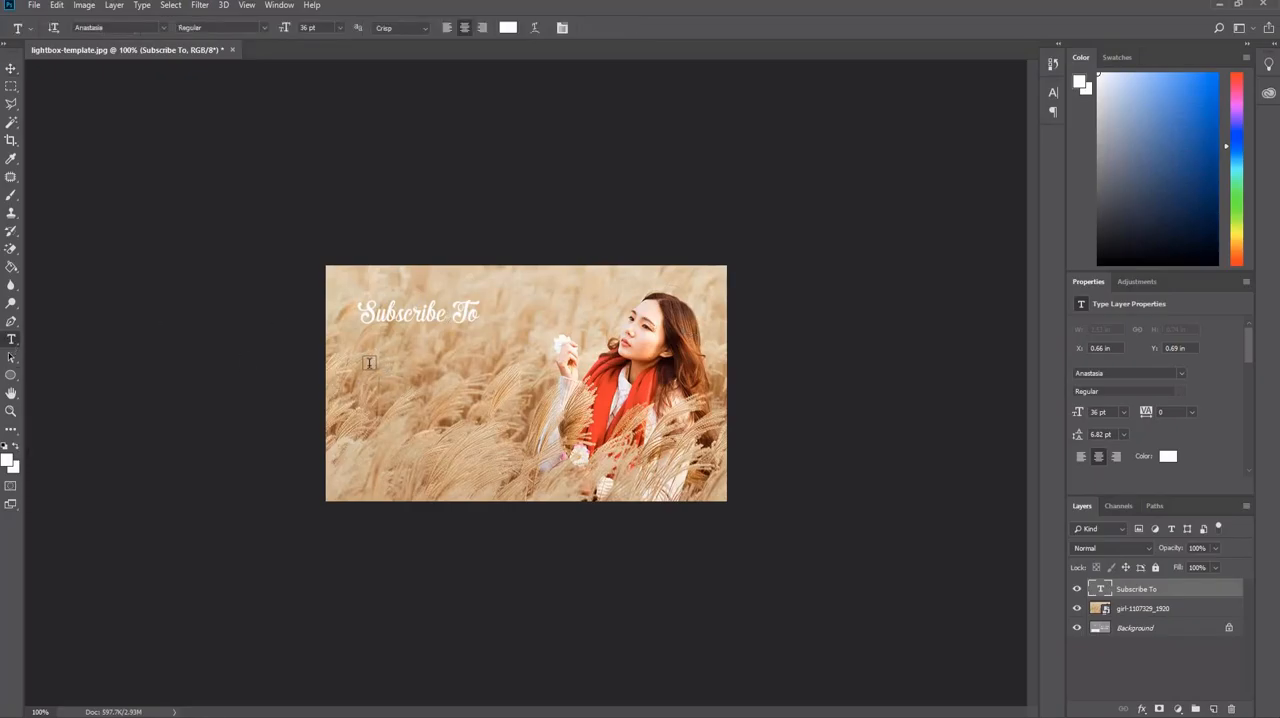
left_click(366, 368)
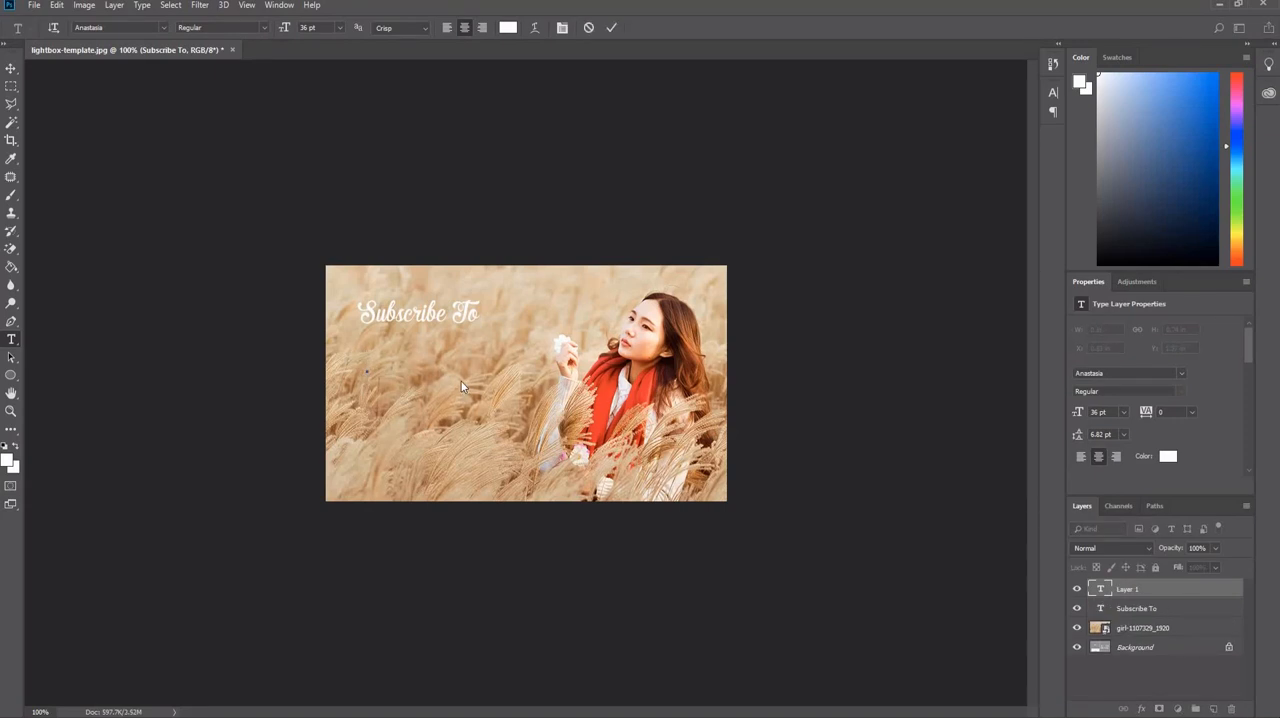
type("Friday")
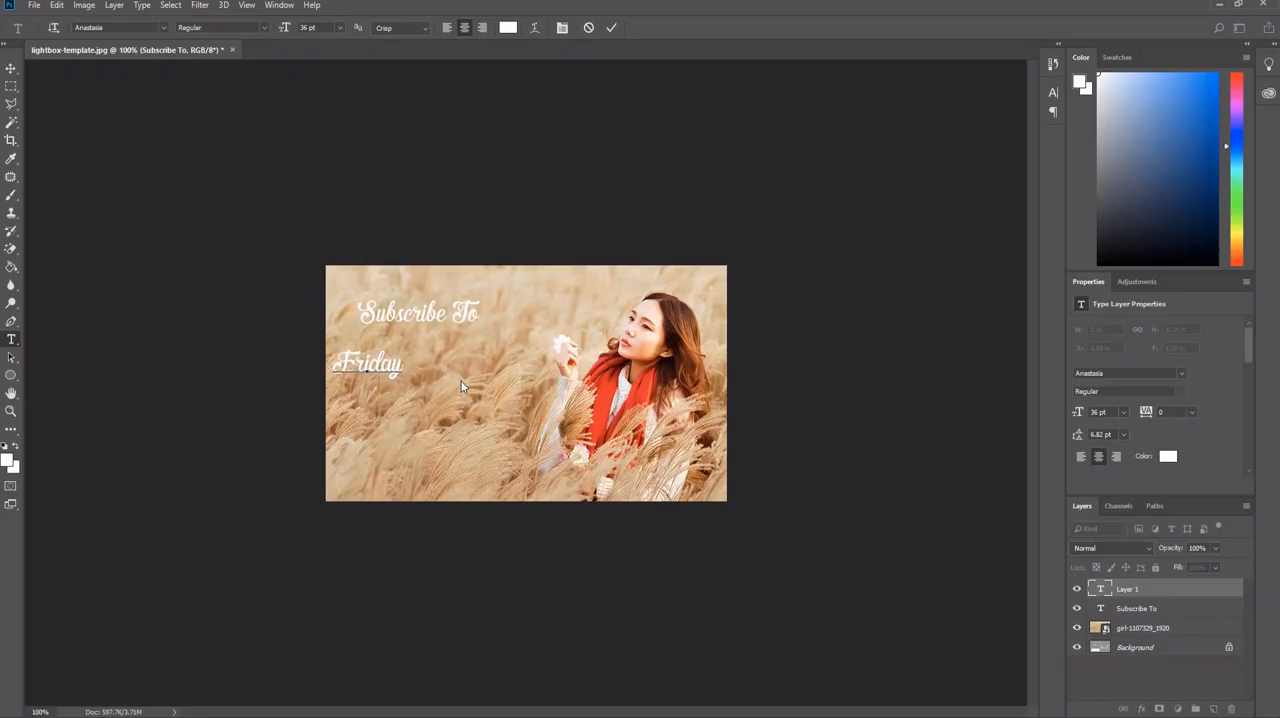
key("Return")
type("Freebies")
left_click(612, 27)
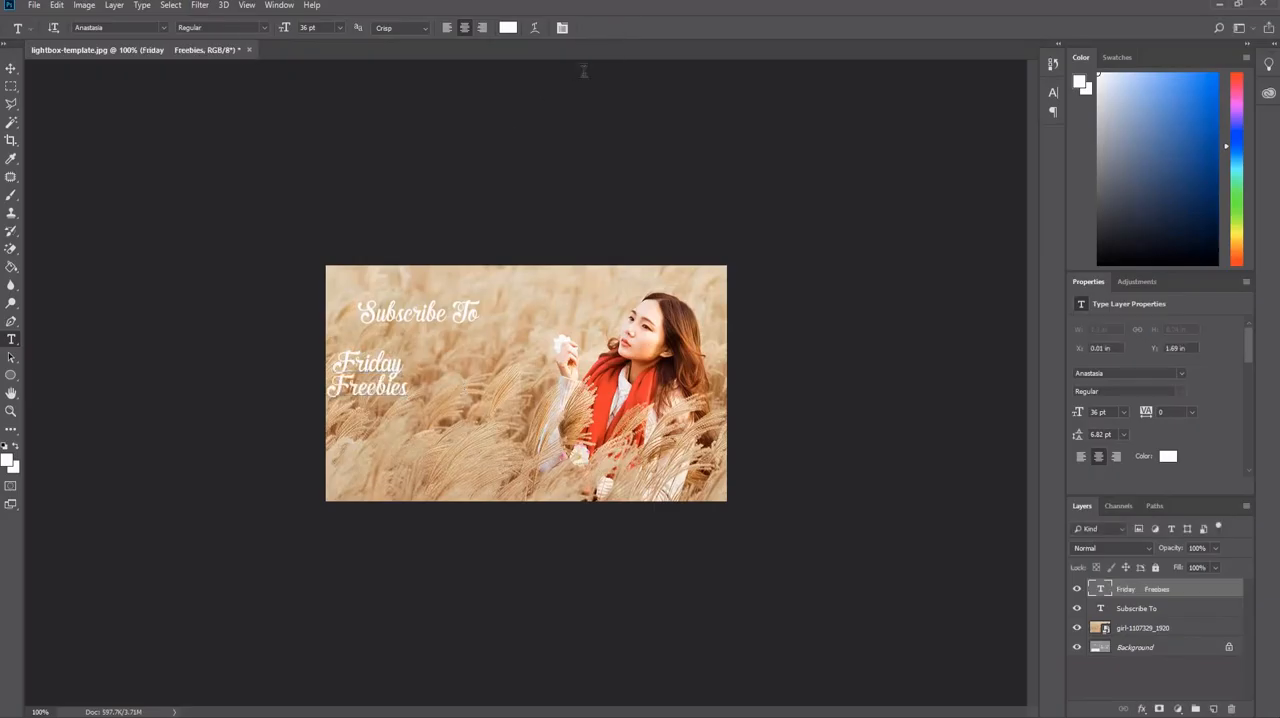
left_click(11, 69)
left_click_drag(370, 380, 410, 383)
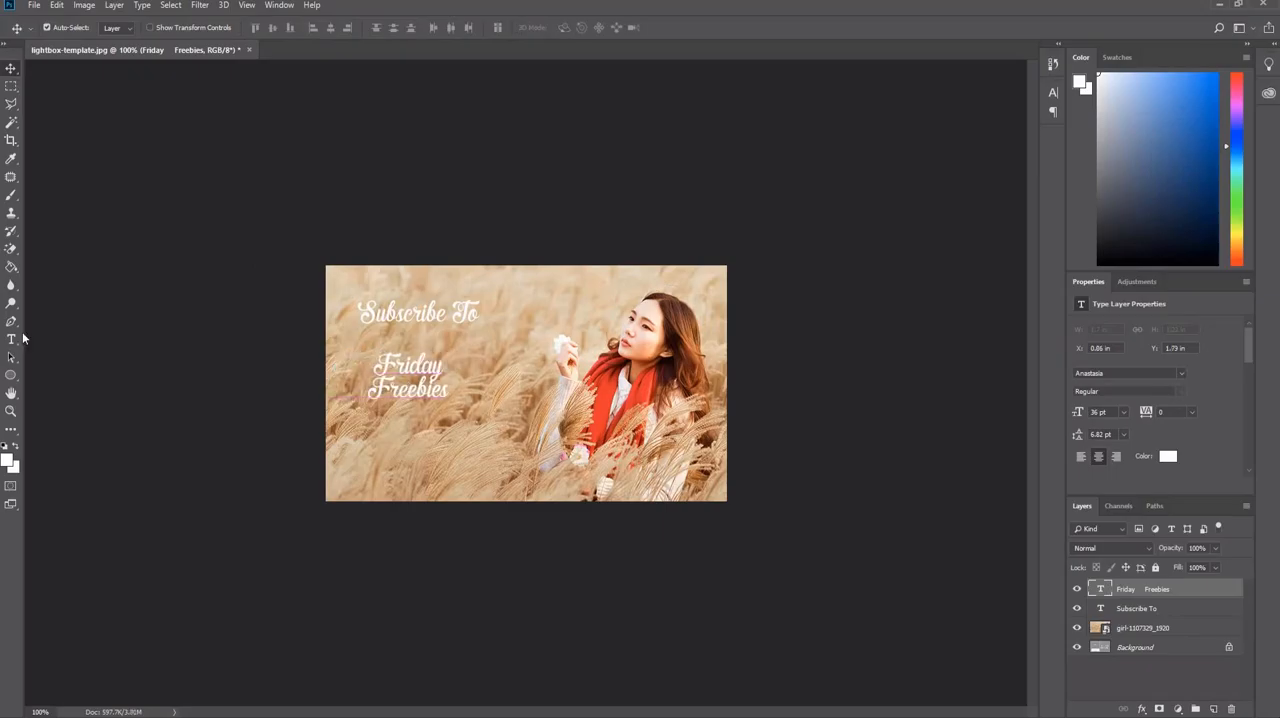
Select the whole "Friday Freebies" text, try it at 60 pt, and set its size to 72 pt.
left_click(12, 339)
left_click(450, 392)
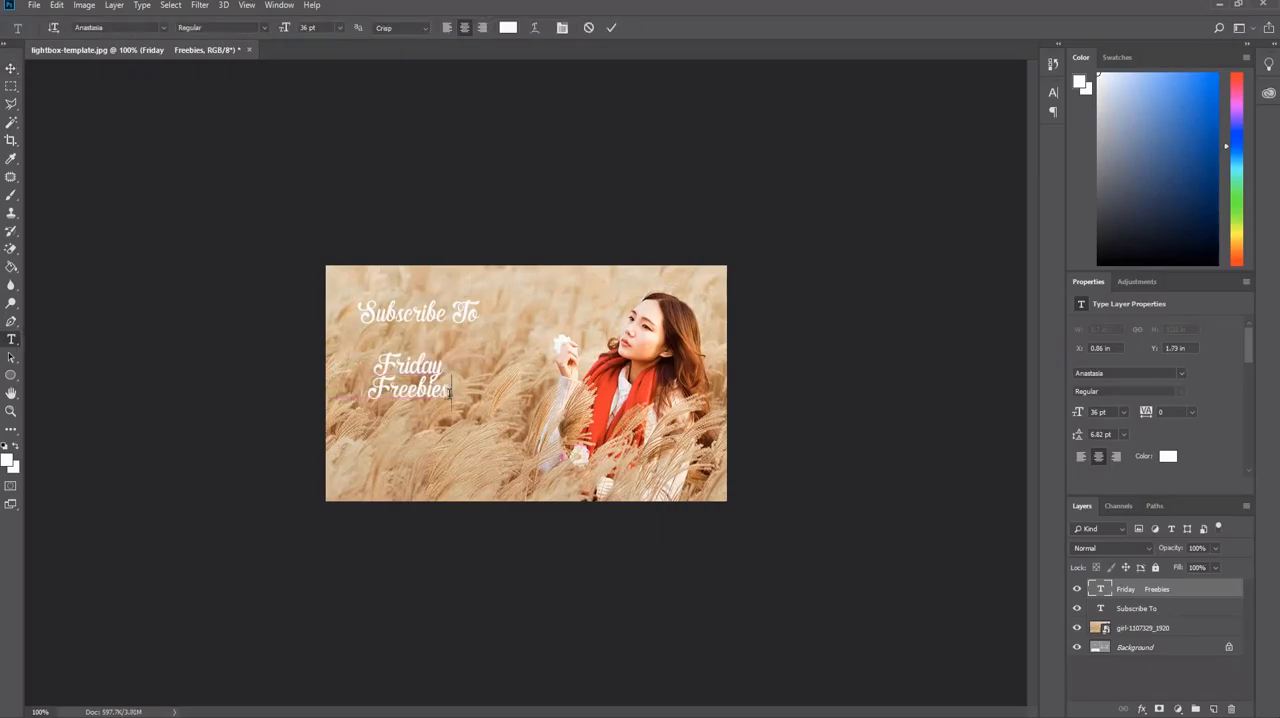
left_click(588, 28)
left_click(446, 394)
left_click_drag(451, 396, 317, 337)
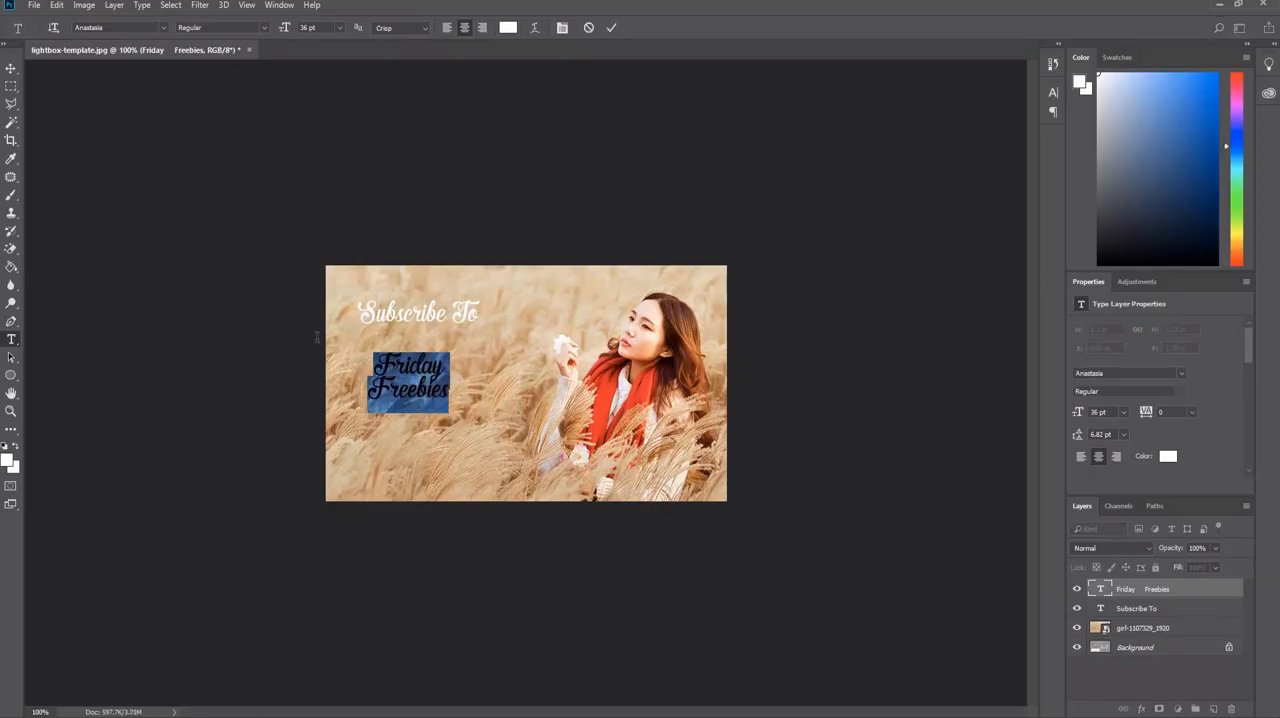
left_click(337, 30)
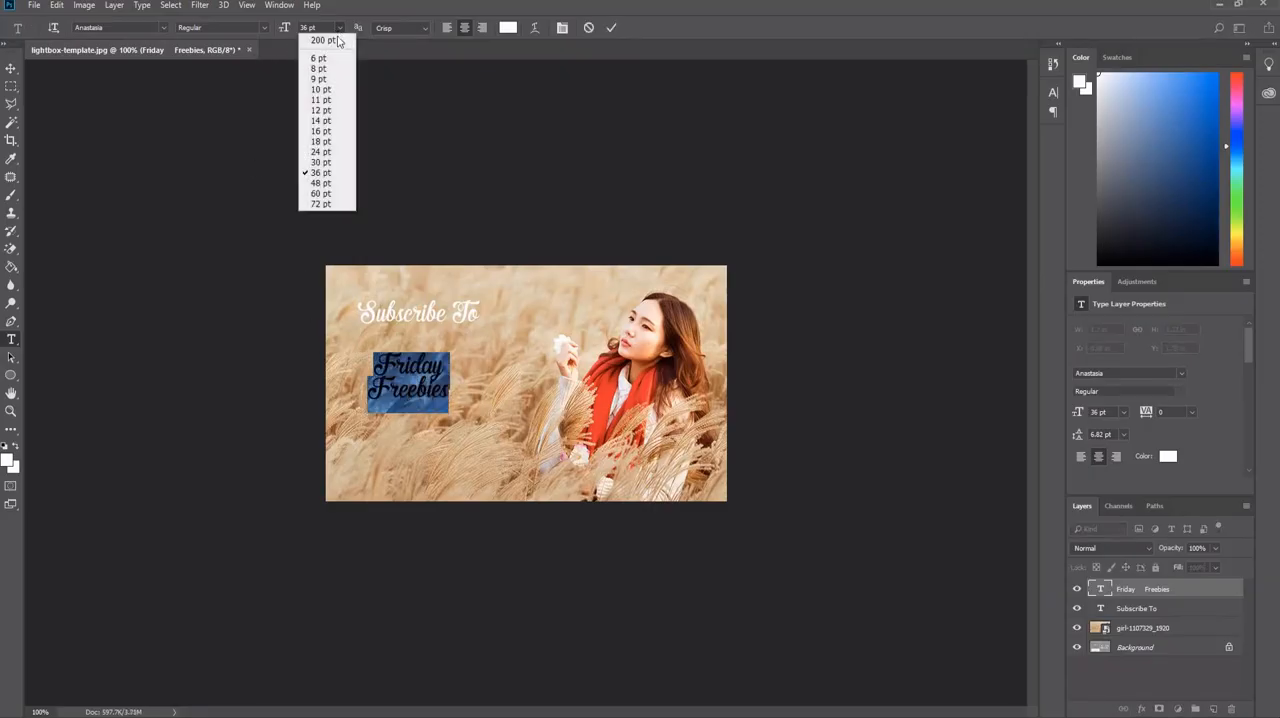
left_click(331, 195)
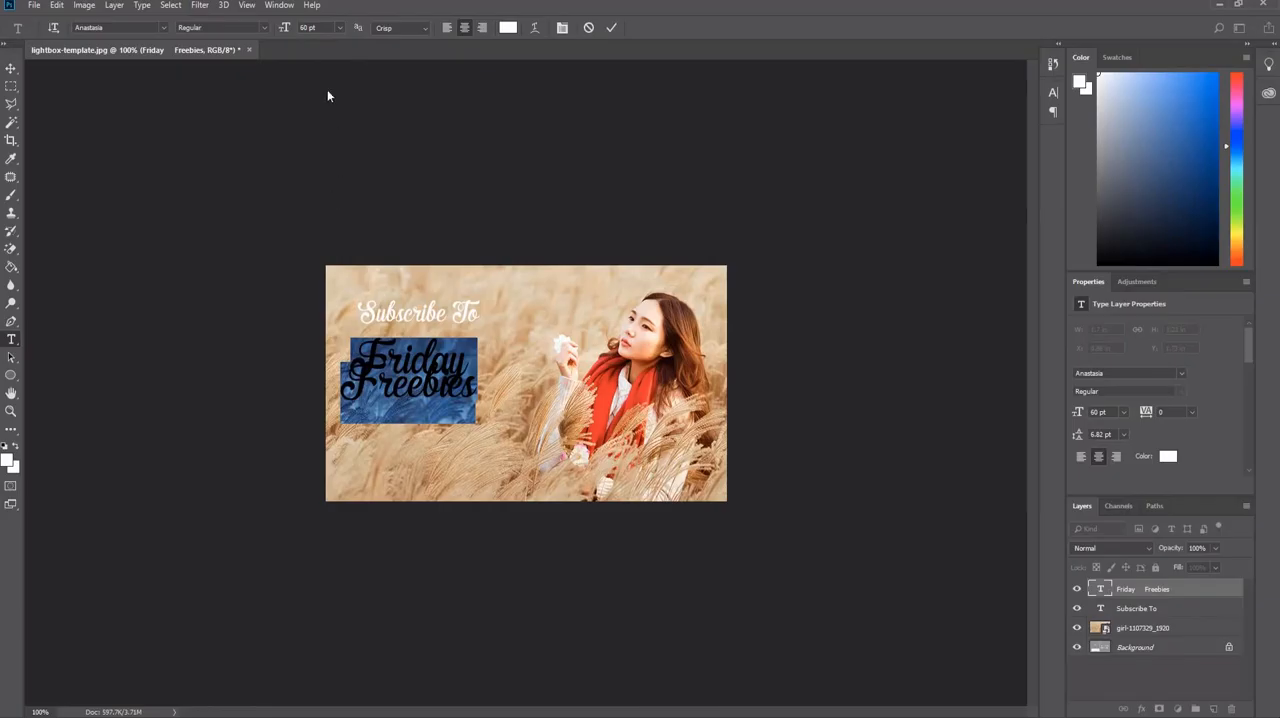
left_click(337, 30)
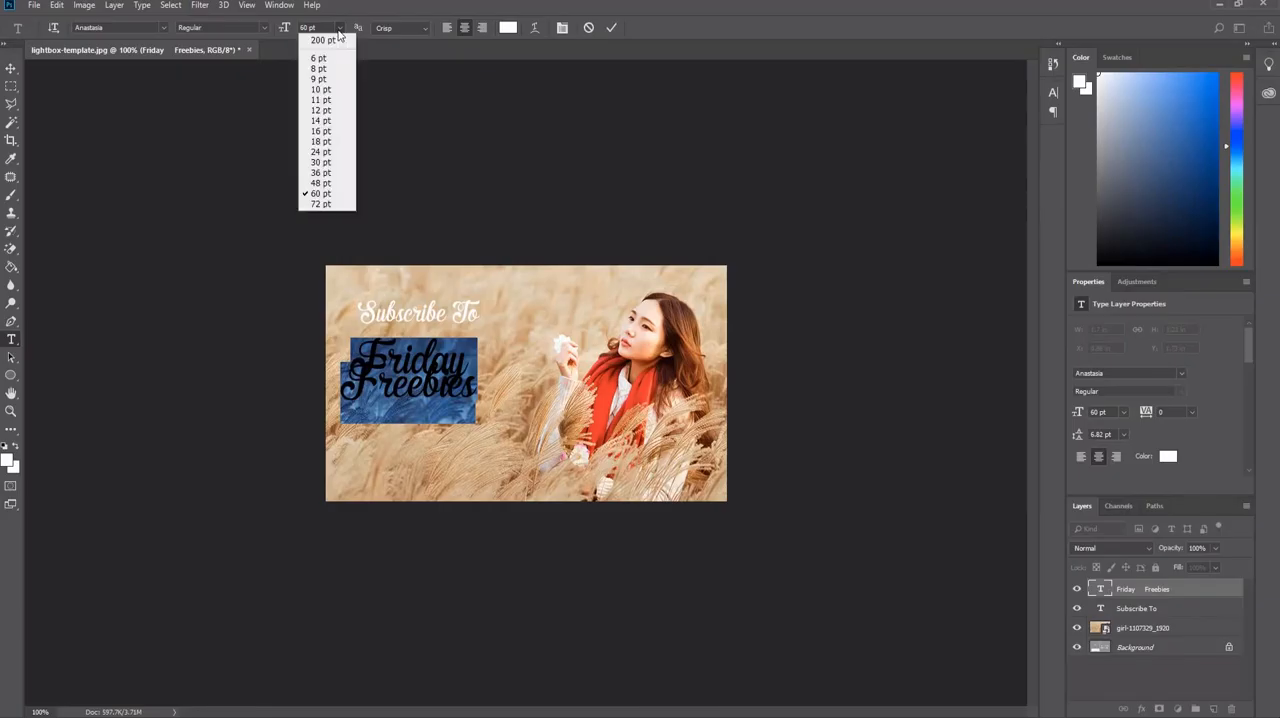
left_click(316, 207)
Set the leading of both "Friday Freebies" lines to 13.82 pt and commit the text.
left_click(455, 390)
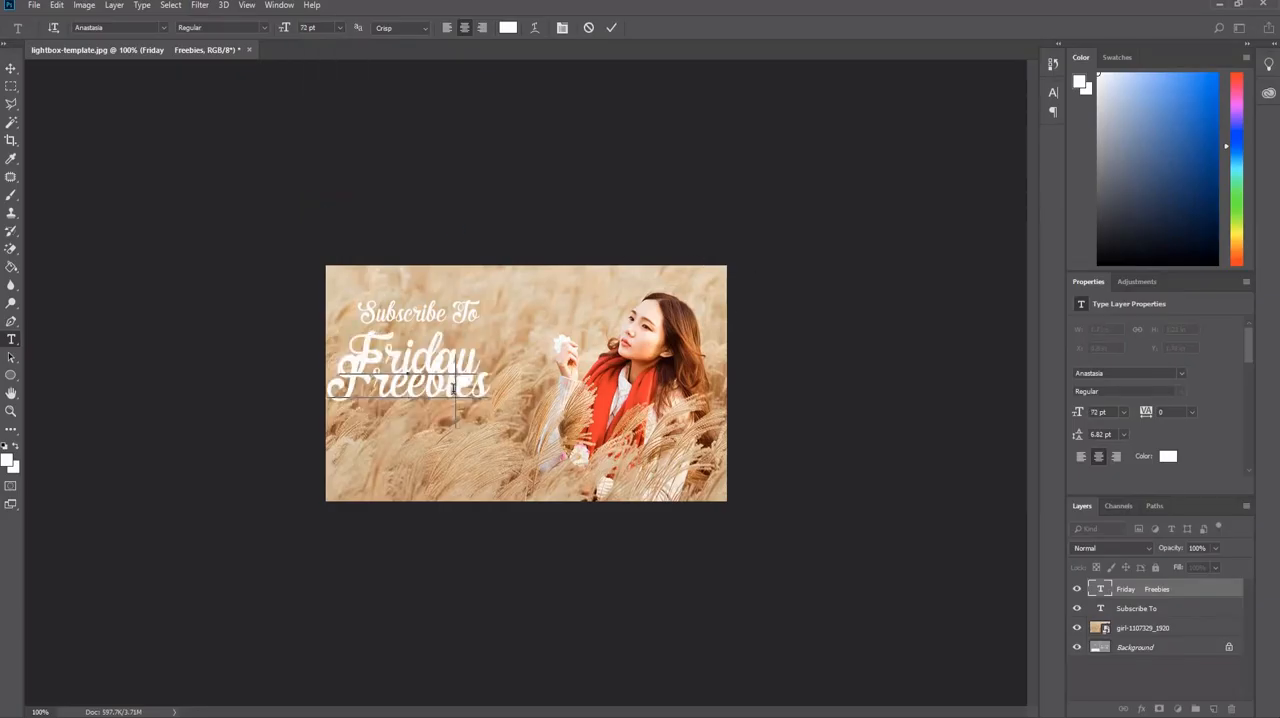
left_click_drag(487, 388, 341, 322)
left_click(411, 360)
left_click_drag(486, 393, 344, 331)
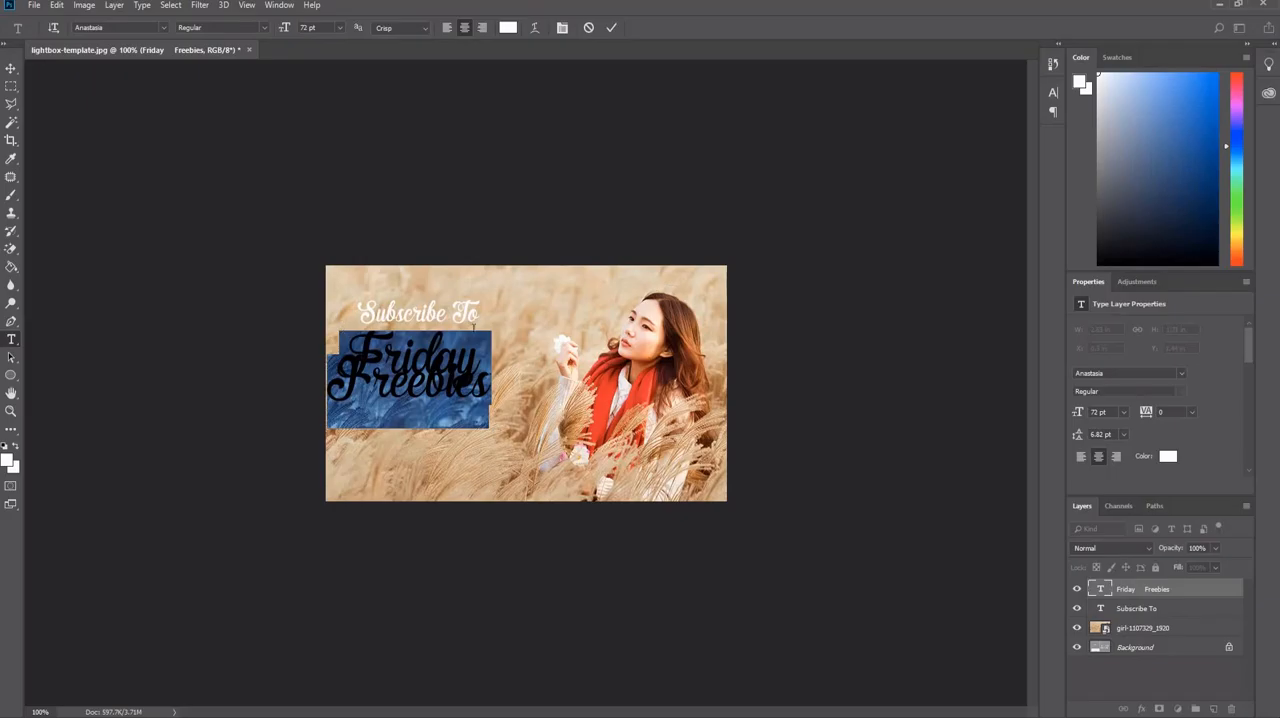
left_click(1052, 92)
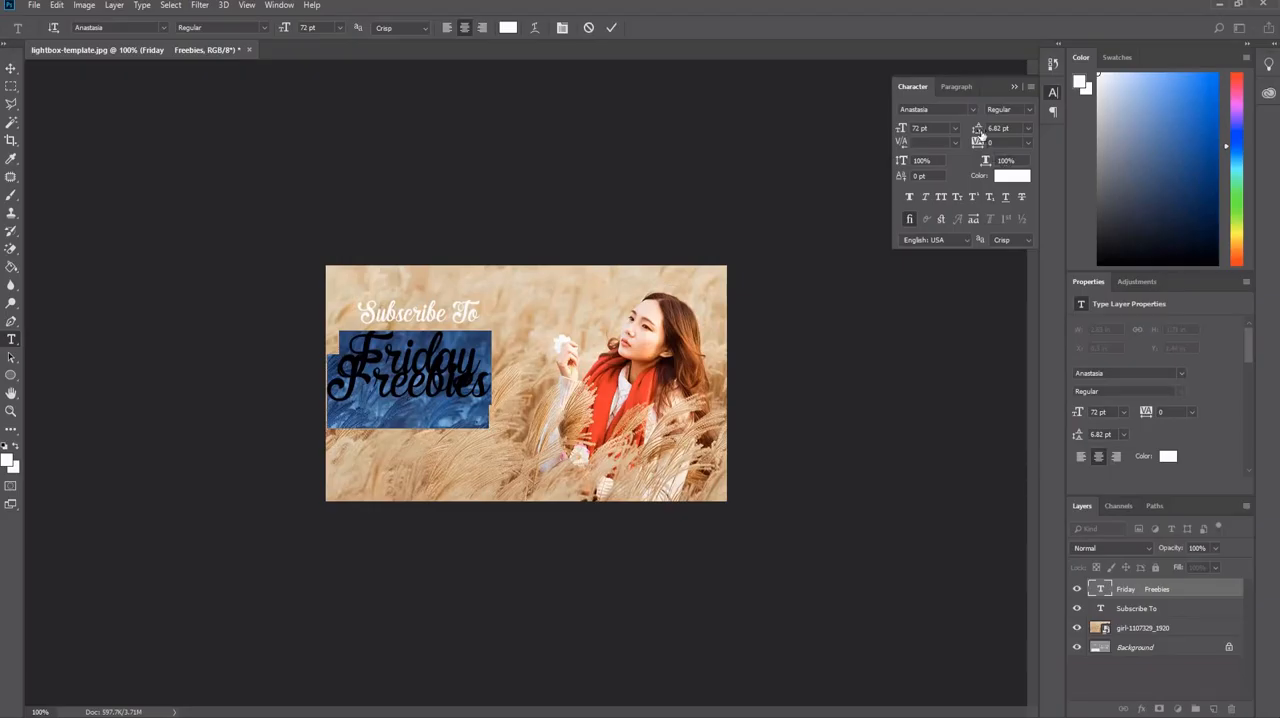
left_click_drag(977, 133, 979, 132)
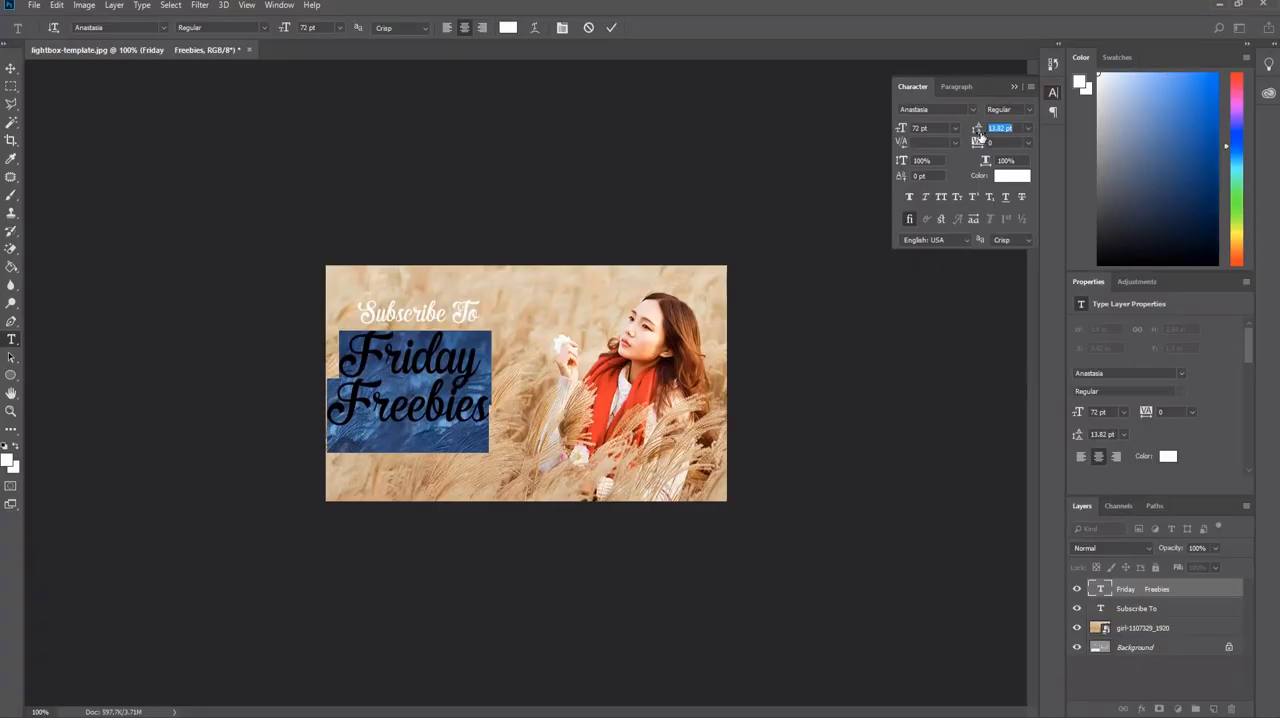
left_click(611, 27)
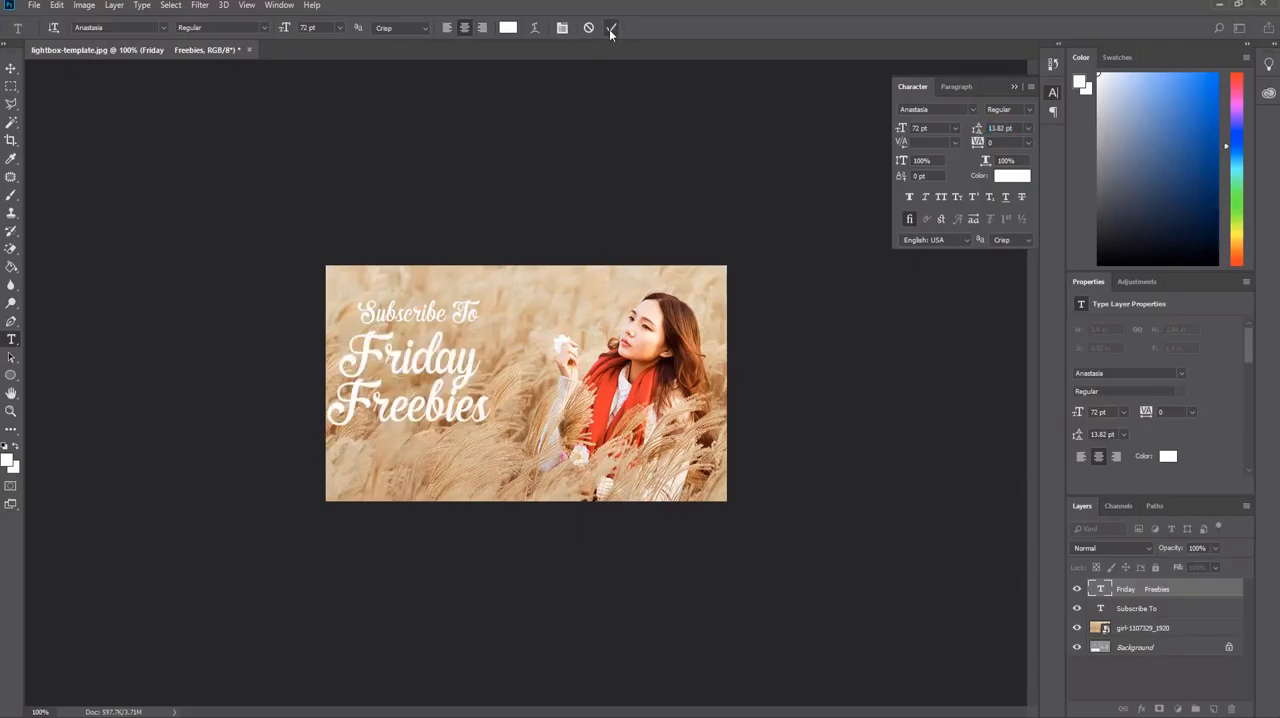
Move "Subscribe To" to about X 0.59 in, Y 0.45 in and "Friday Freebies" to about X 0.27 in, Y 1.16 in.
left_click(11, 68)
left_click_drag(369, 355, 381, 369)
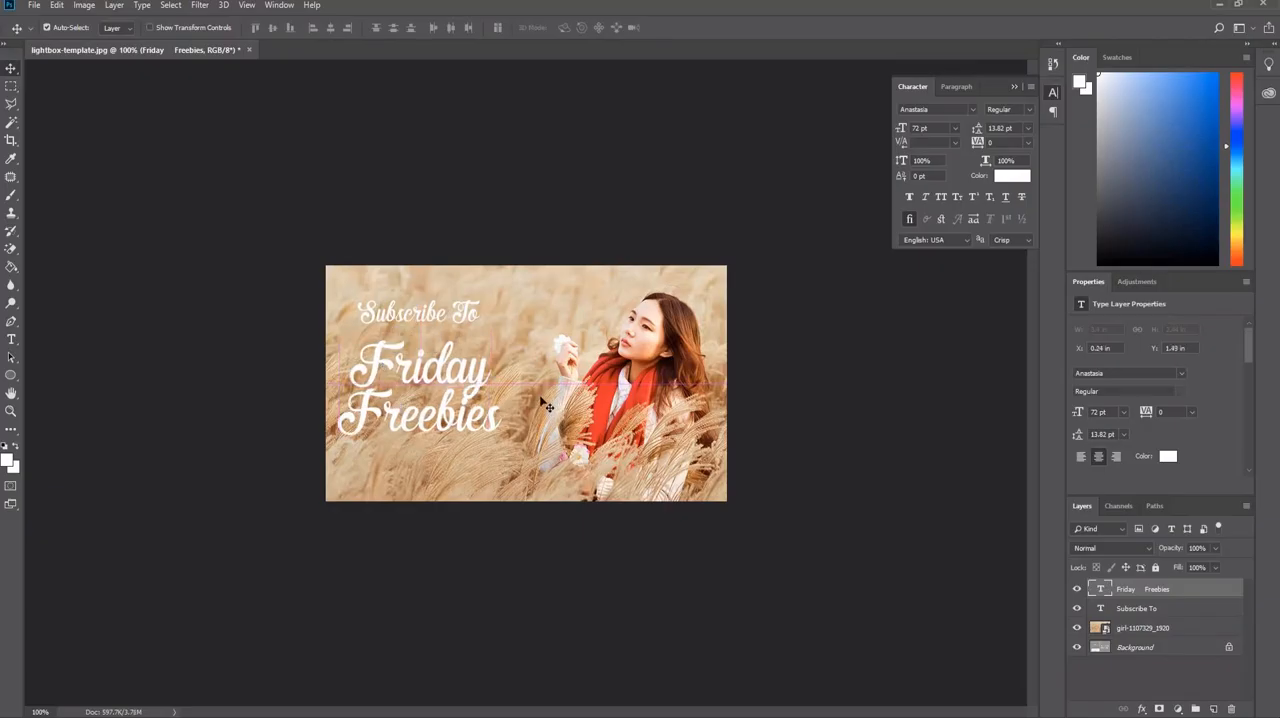
mouse_move(409, 318)
left_mouse_down()
mouse_move(416, 306)
mouse_move(405, 306)
left_mouse_up()
left_click_drag(420, 373, 422, 355)
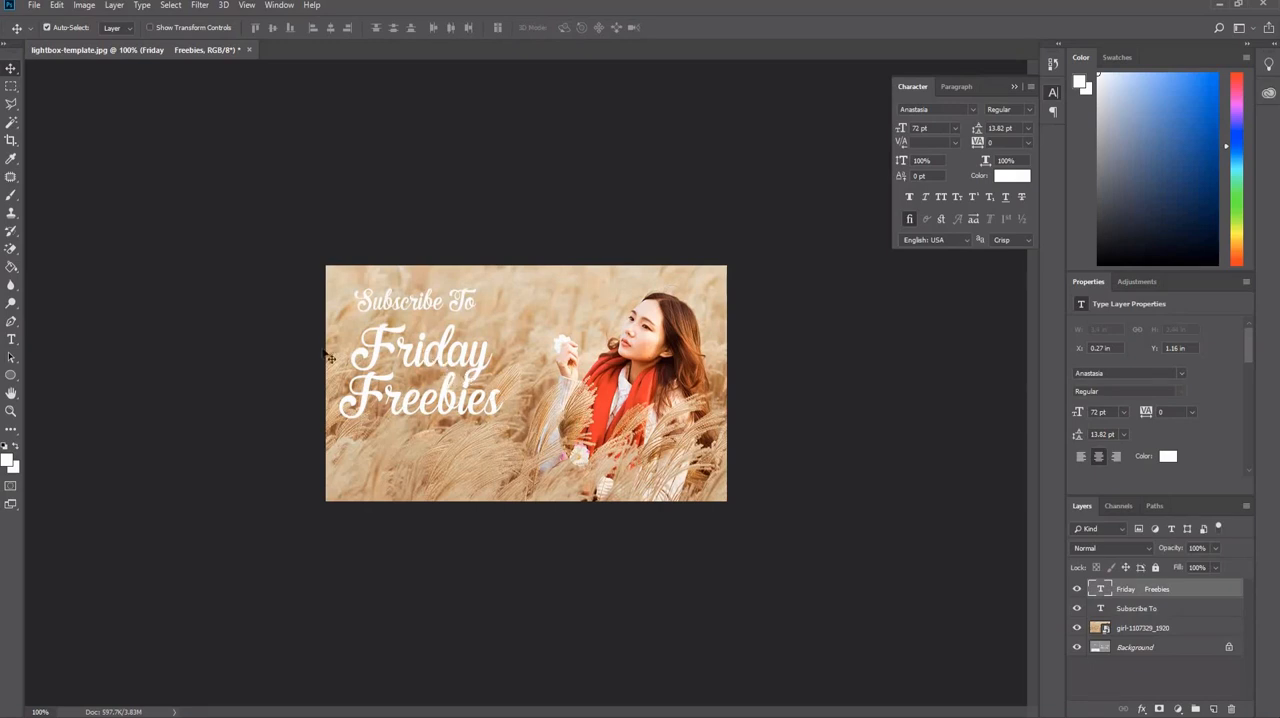
Apply a black drop shadow to the "Subscribe To" layer with distance 0 px, spread 100% and size 3 px.
left_click(11, 340)
left_click(1137, 608)
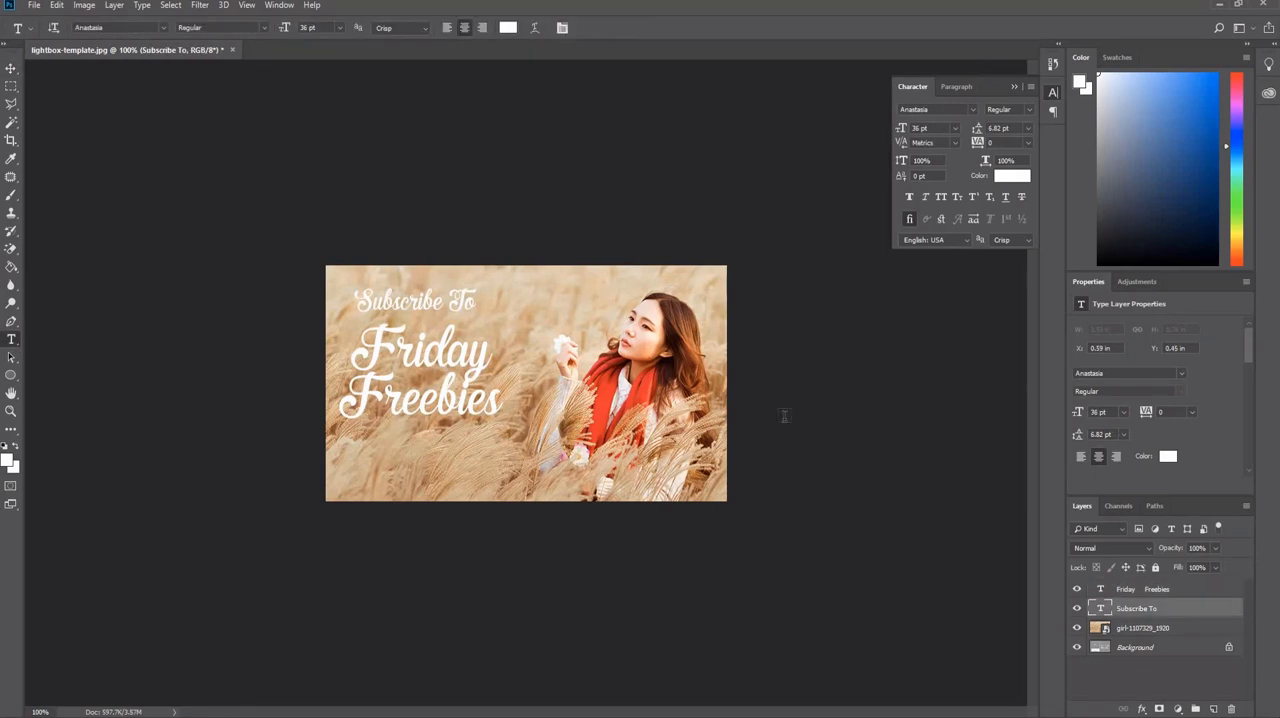
left_click(1141, 595)
left_click(1137, 608)
right_click(1178, 616)
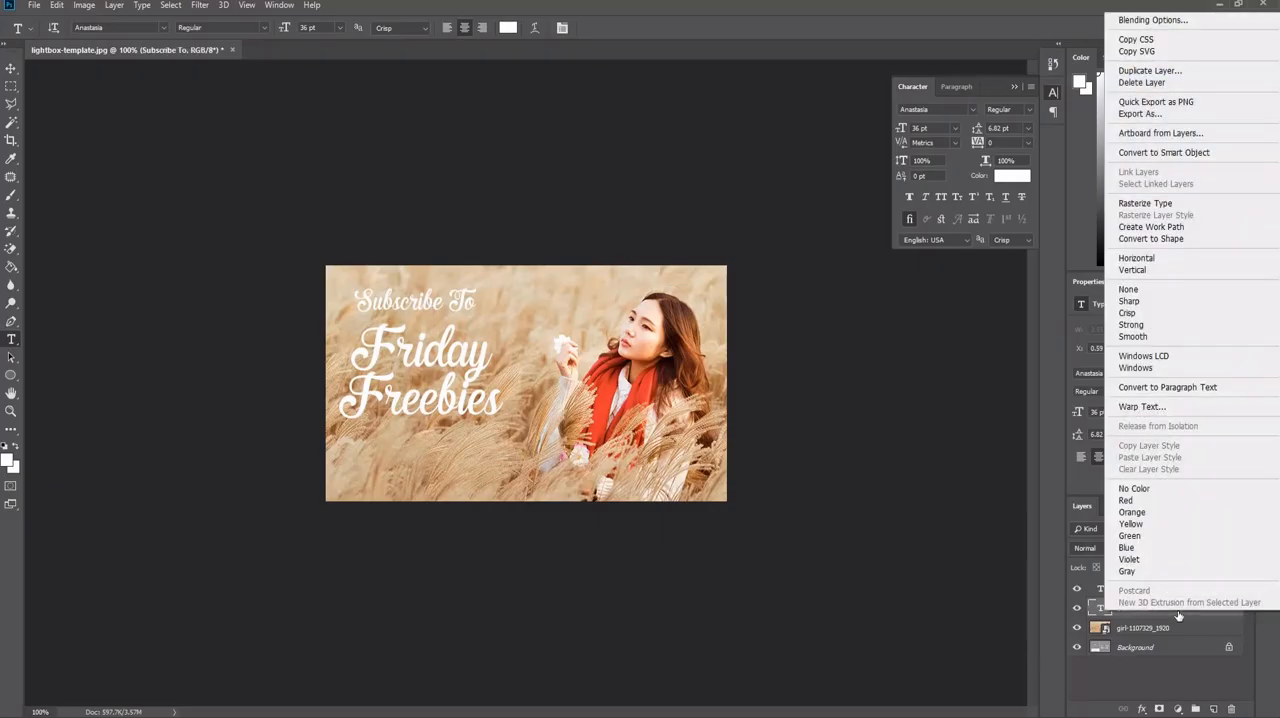
left_click(1151, 24)
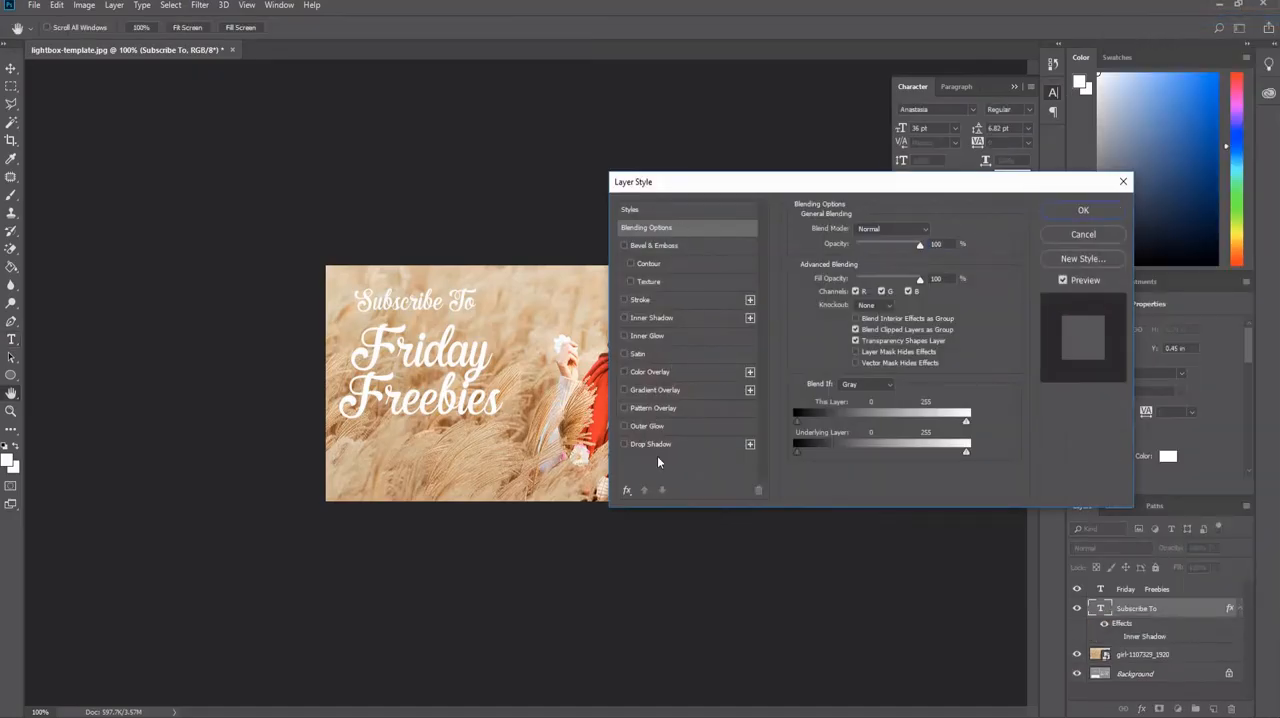
left_click(640, 444)
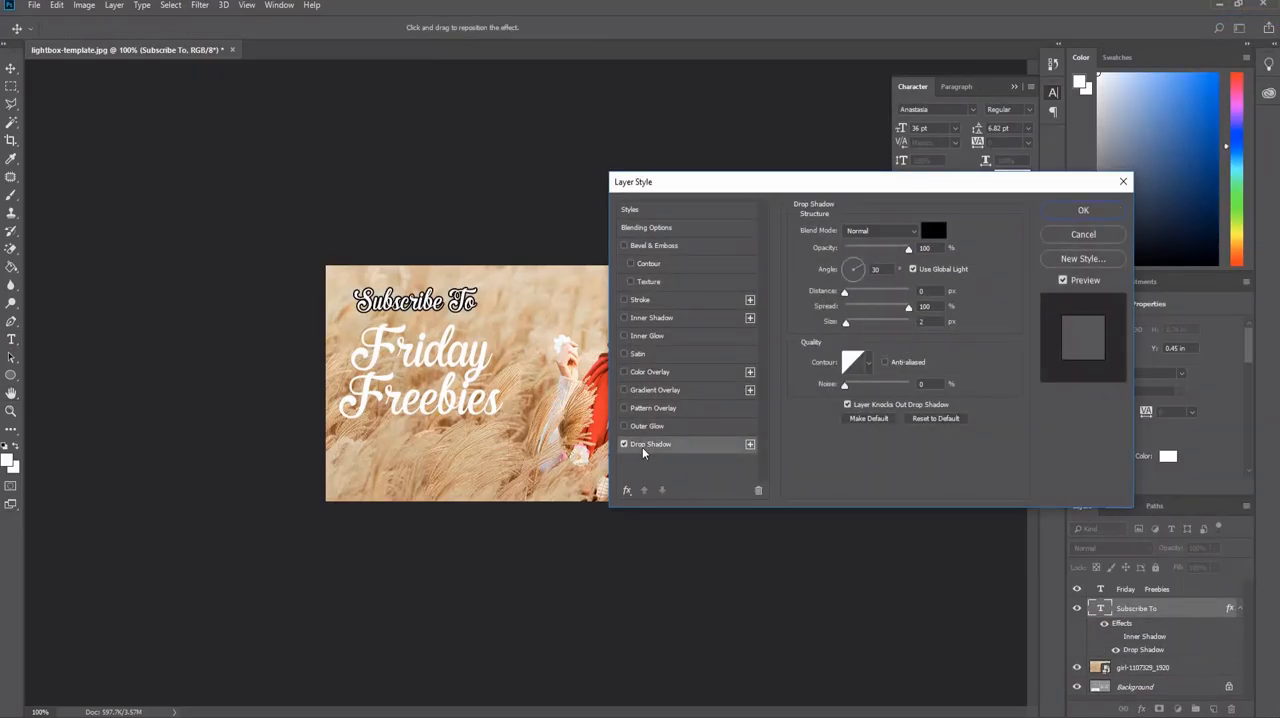
left_click_drag(847, 293, 833, 318)
mouse_move(910, 309)
left_mouse_down()
mouse_move(875, 317)
mouse_move(909, 317)
left_mouse_up()
left_click_drag(848, 326, 846, 328)
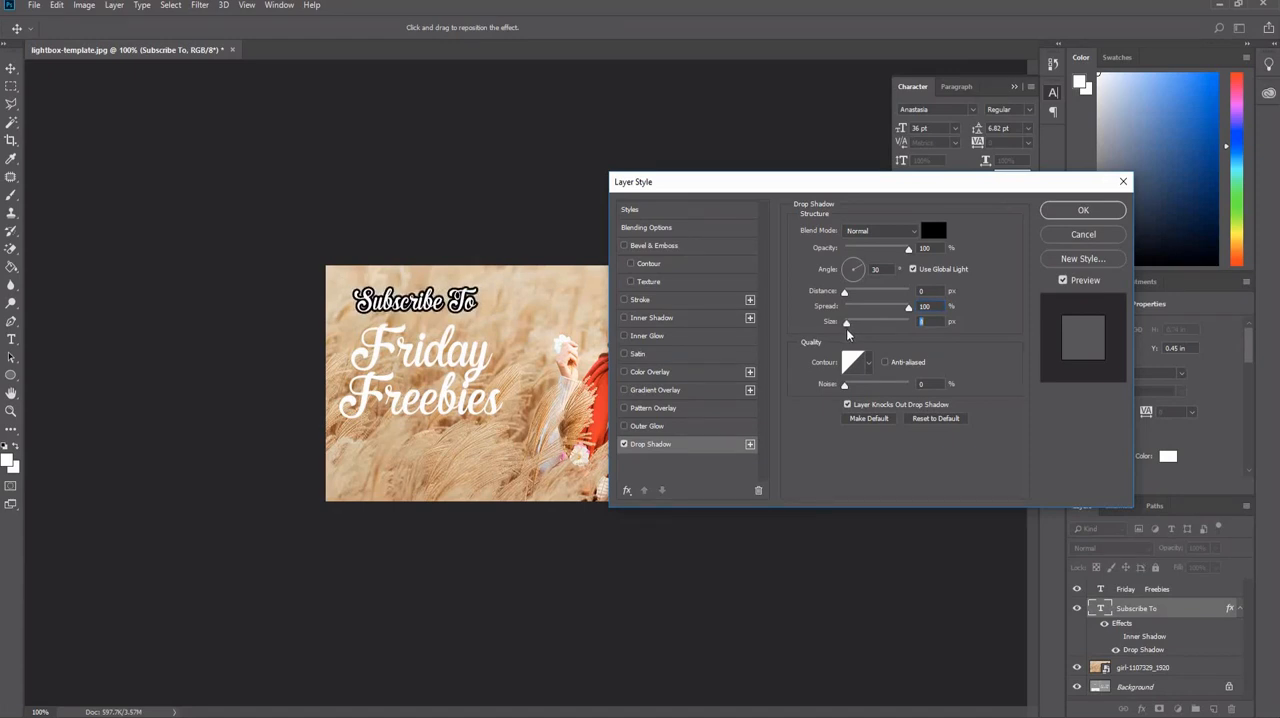
left_click(1083, 210)
Apply the same black drop shadow, with distance 0 px, spread 100% and size 3 px, to the "Friday Freebies" layer.
left_click_drag(484, 410, 338, 405)
left_click(611, 27)
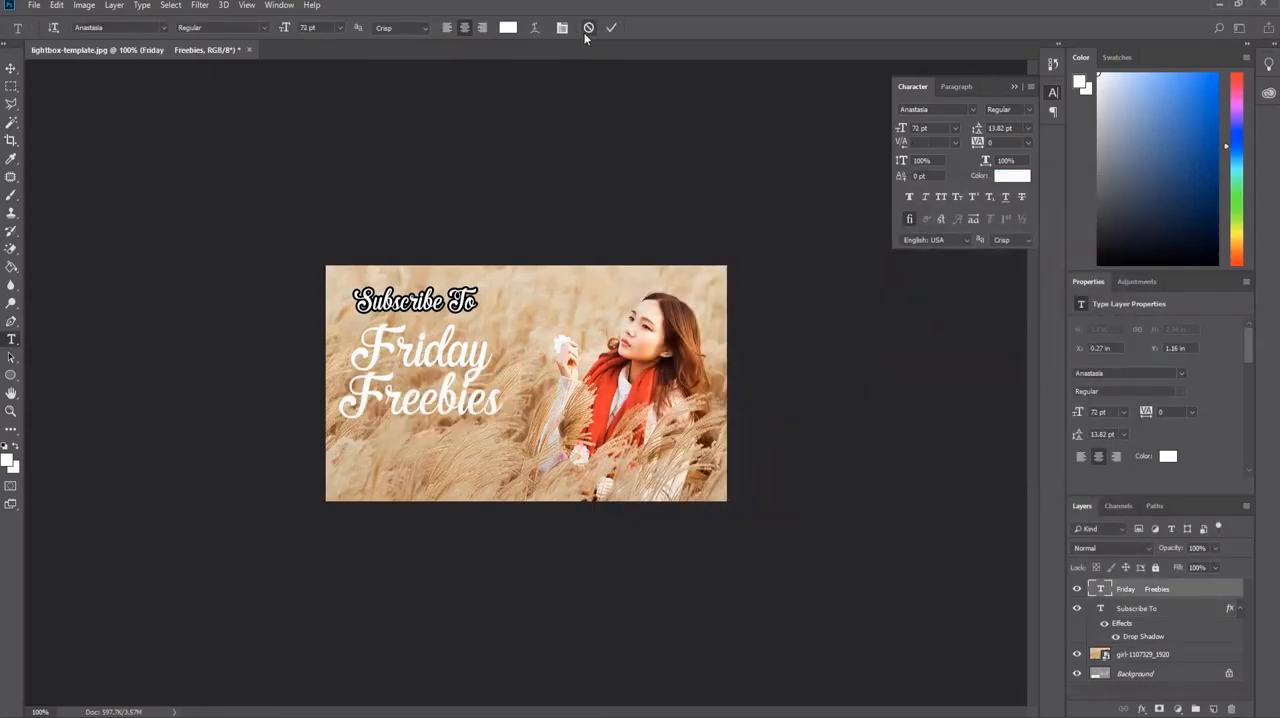
right_click(1123, 592)
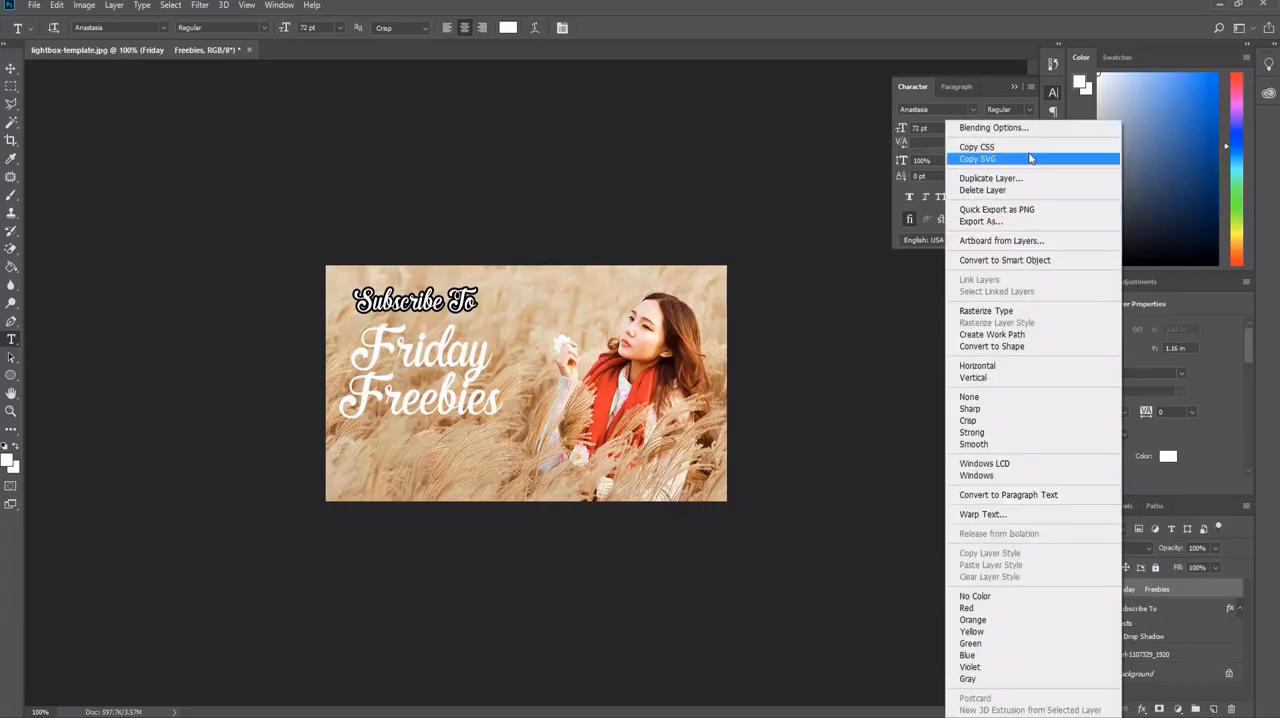
left_click(993, 127)
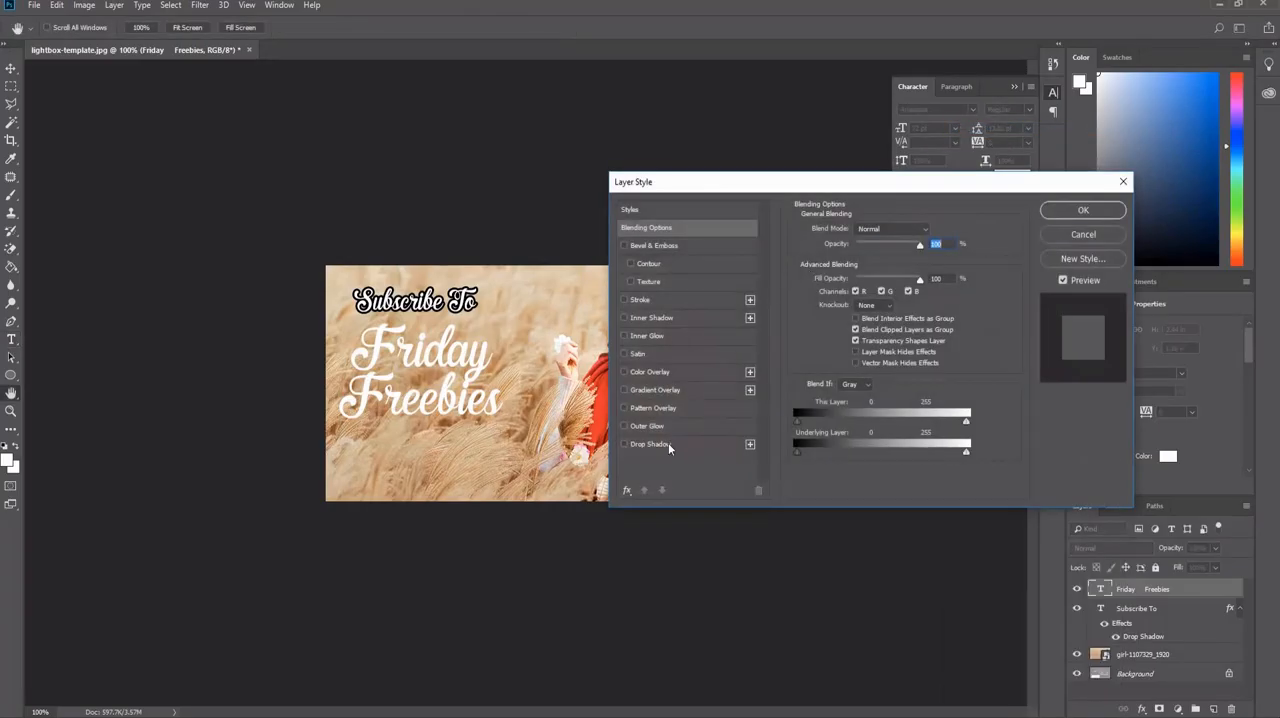
left_click(650, 444)
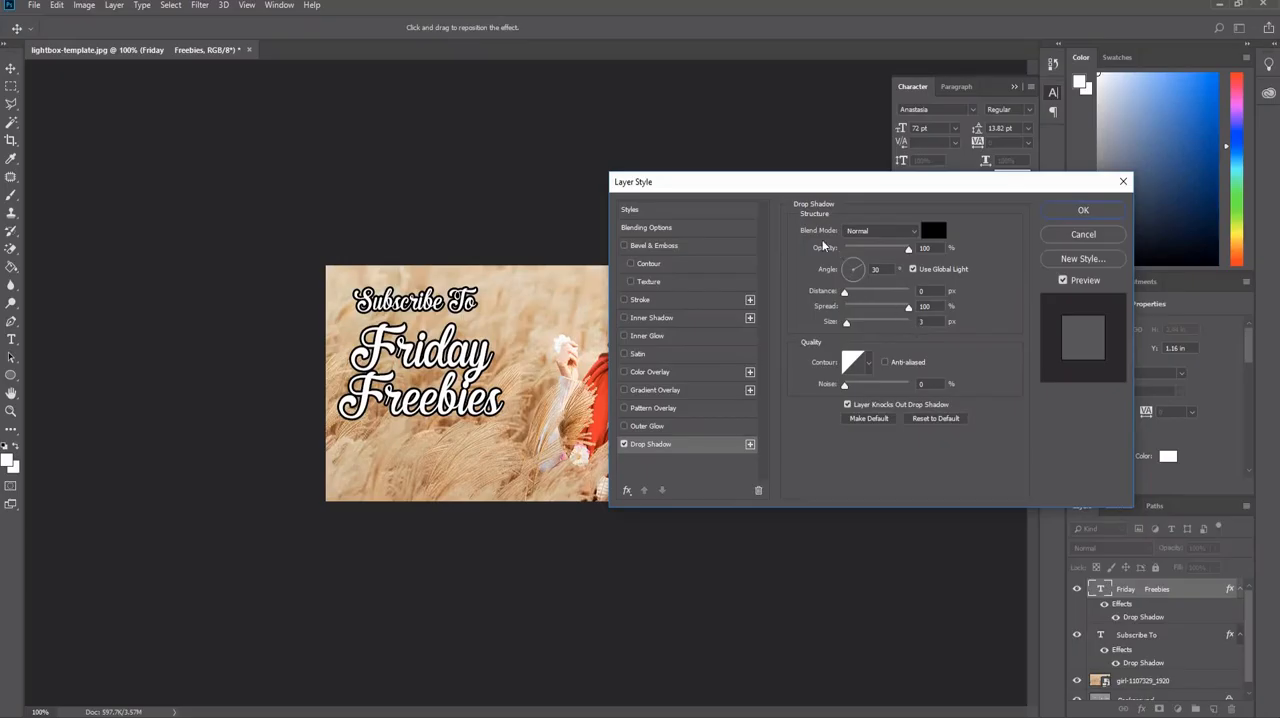
left_click(1075, 211)
left_click(562, 28)
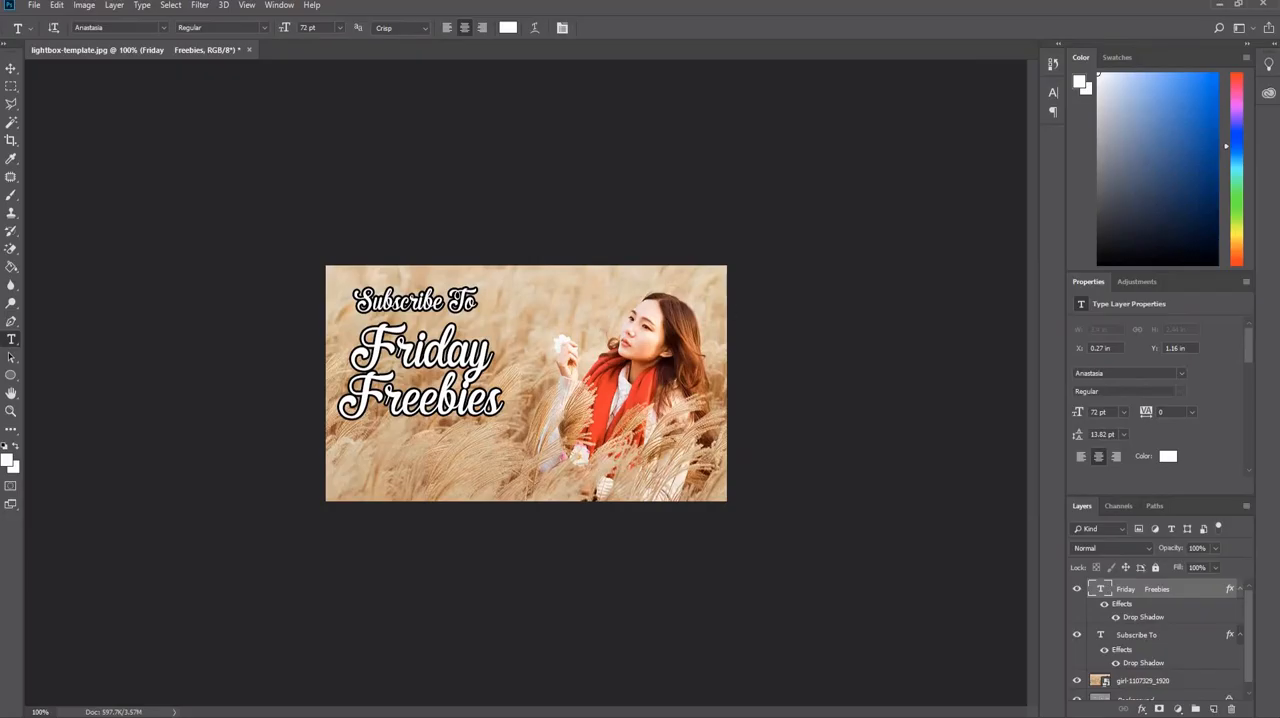
Start saving the design under a new name, "Lightbox image", in JPEG format.
left_click(57, 5)
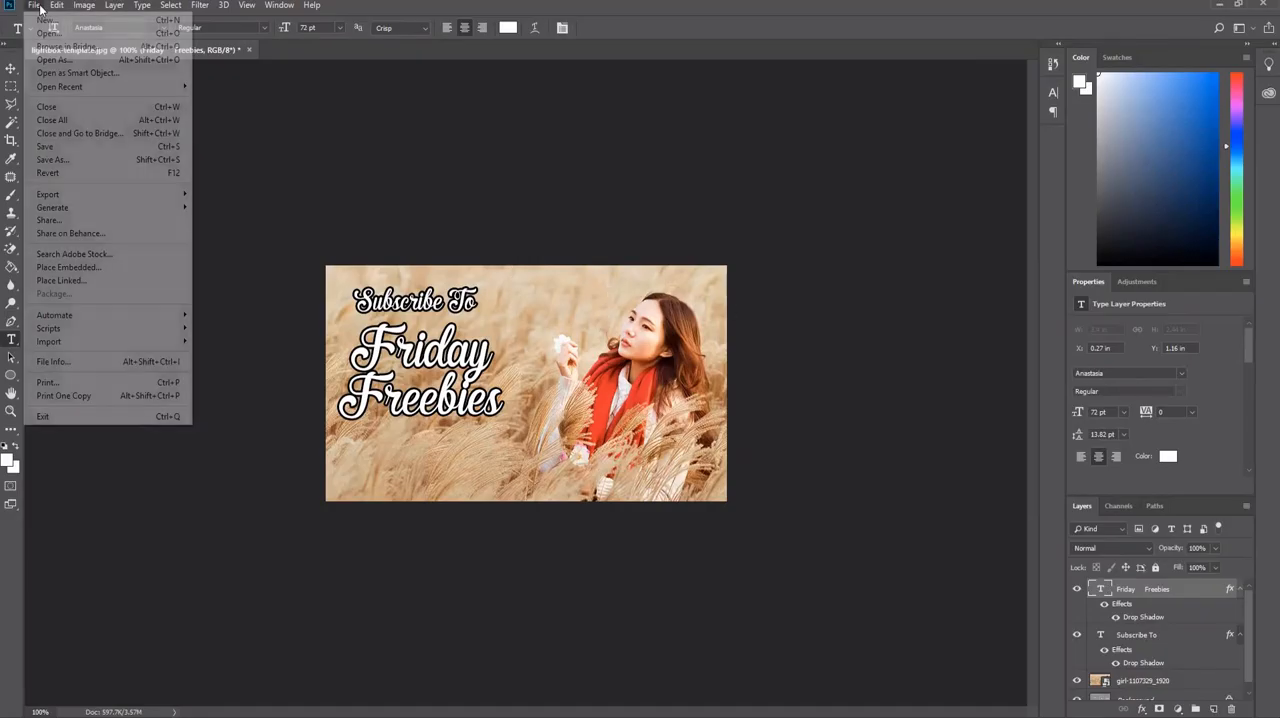
left_click(57, 5)
left_click(34, 5)
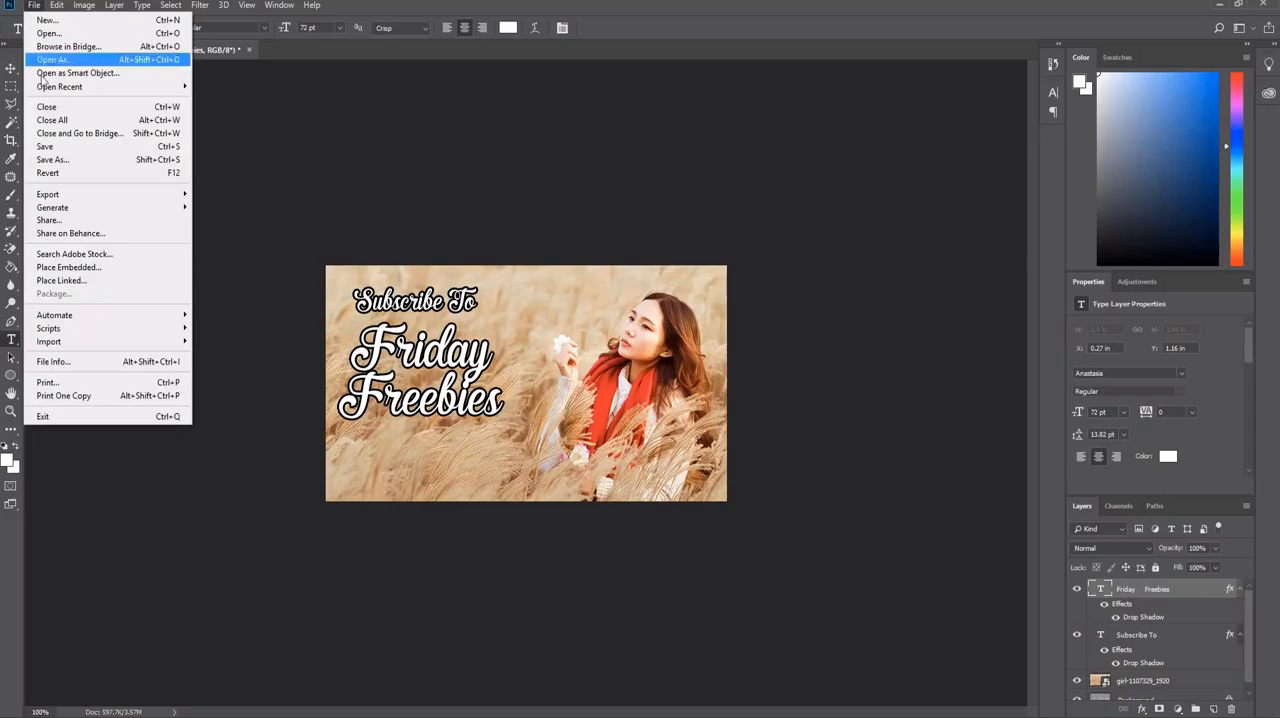
left_click(62, 160)
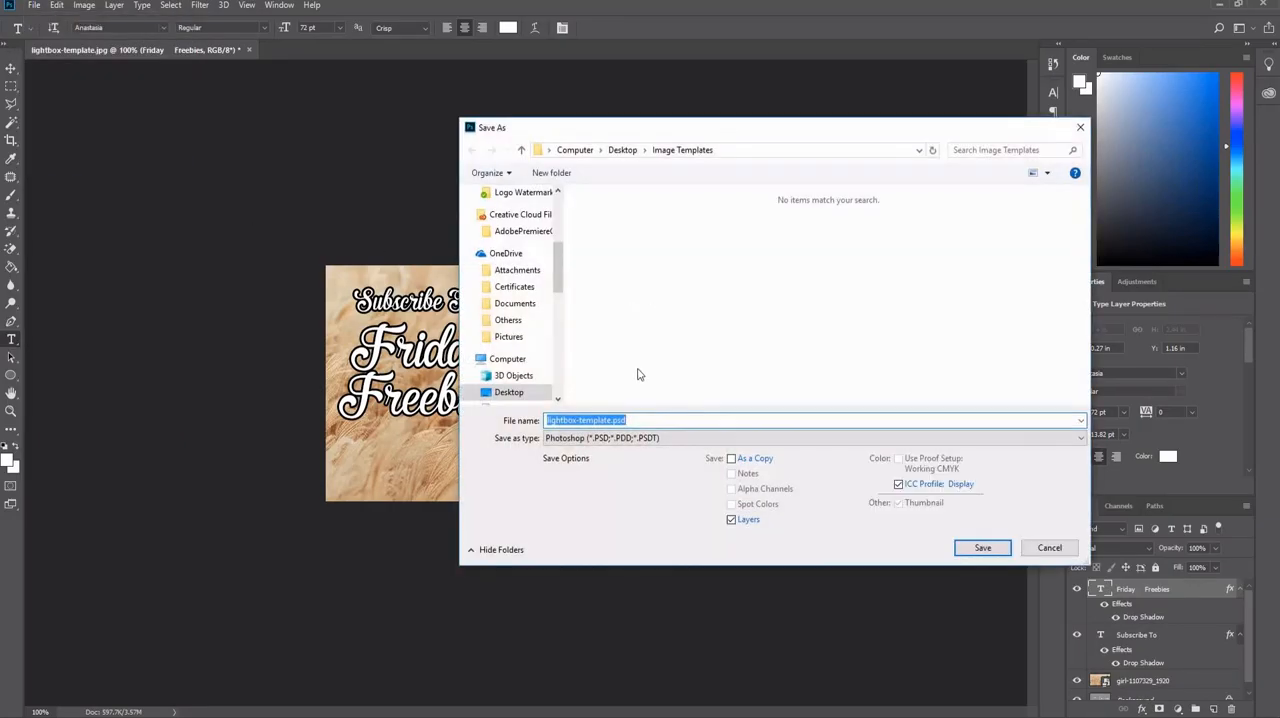
left_click(601, 420)
left_click_drag(611, 421, 477, 411)
type("Lightbox ")
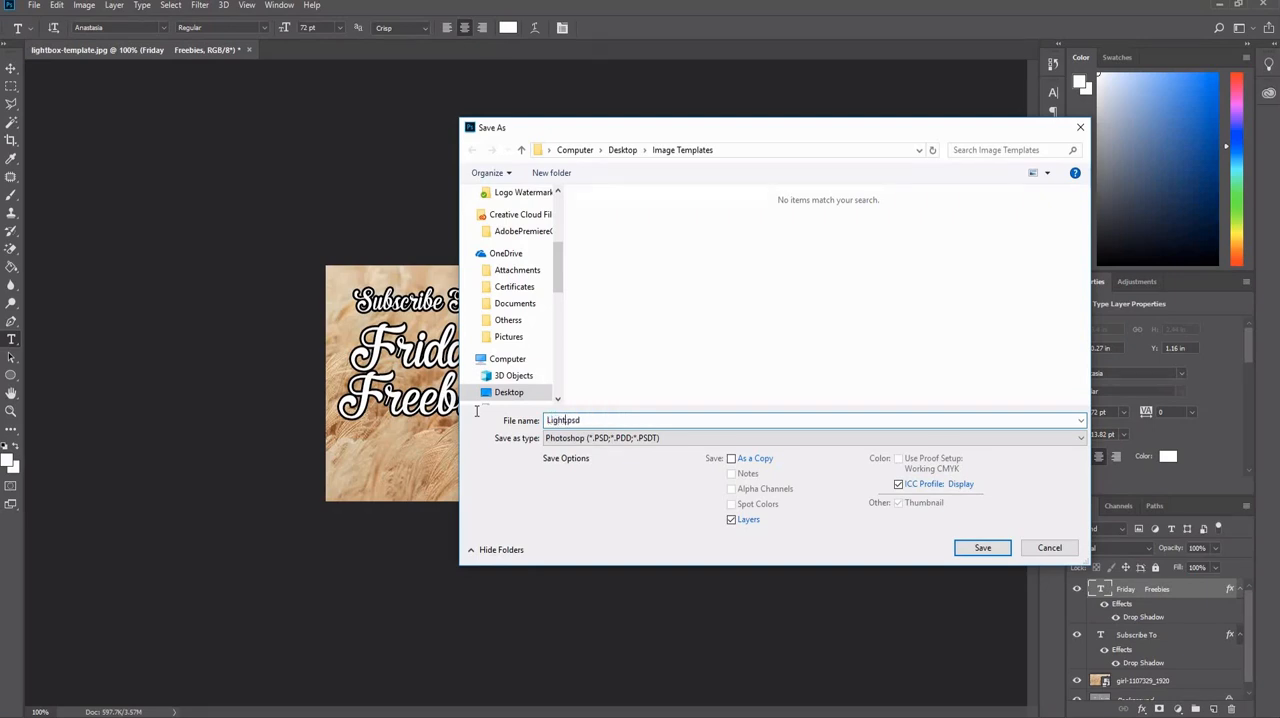
type("image")
left_click(559, 439)
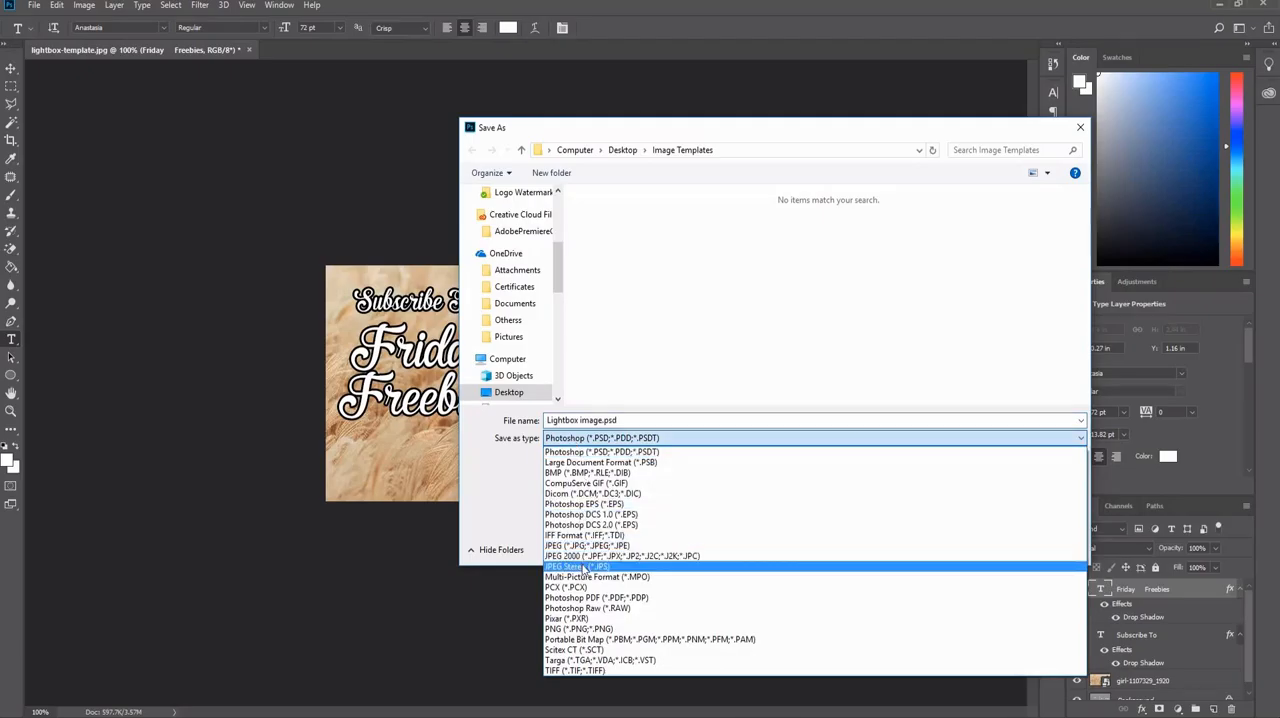
left_click(586, 545)
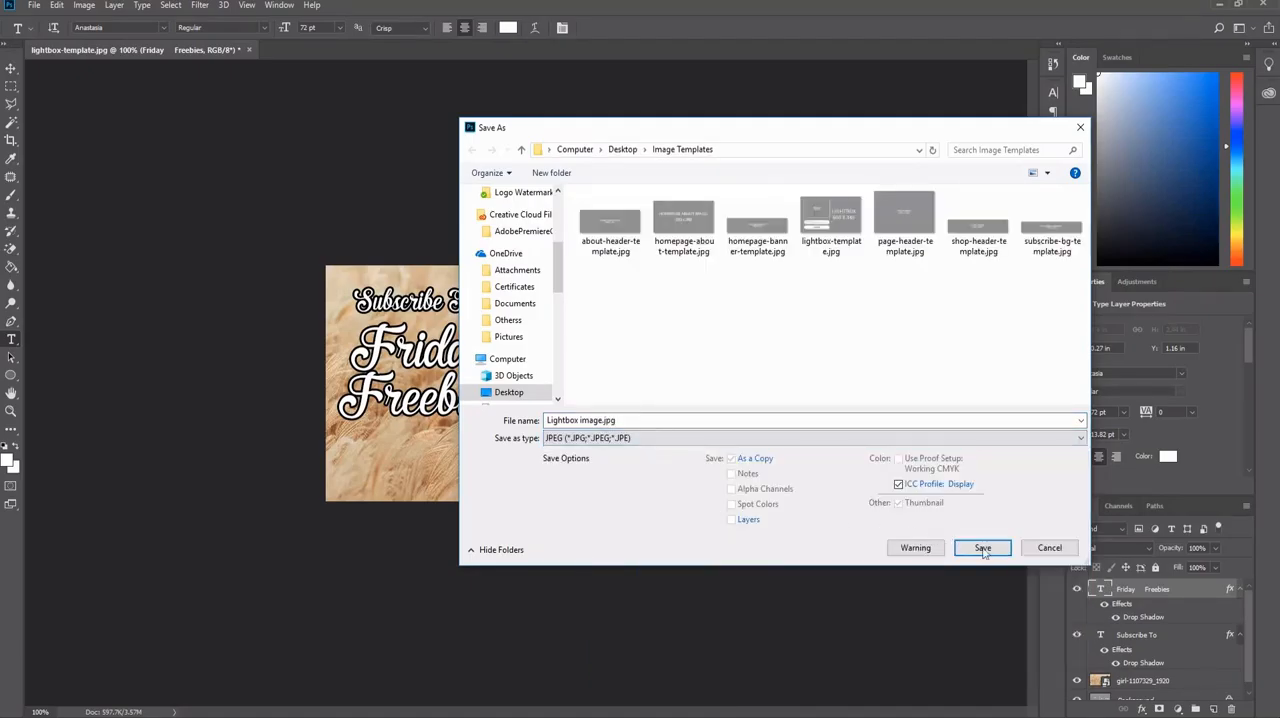
Save the JPEG to the Desktop at maximum quality 12 with the Baseline ("Standard") format option.
left_click(507, 393)
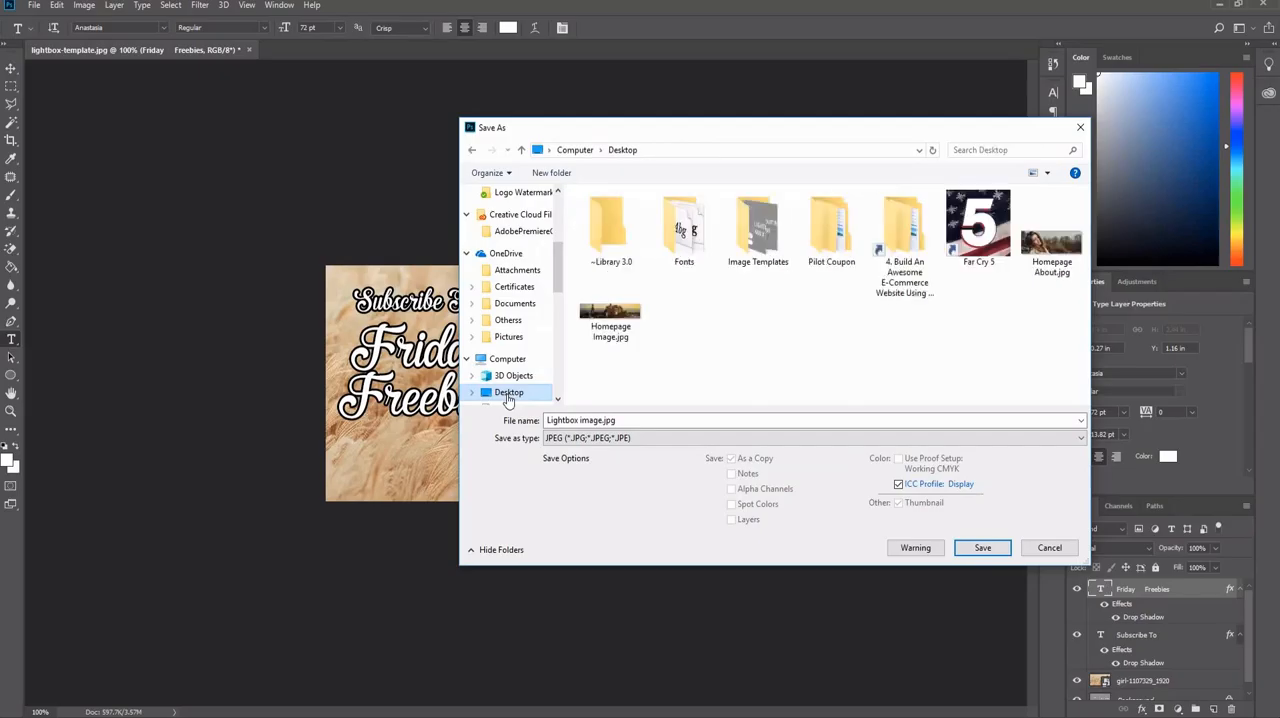
left_click(1008, 556)
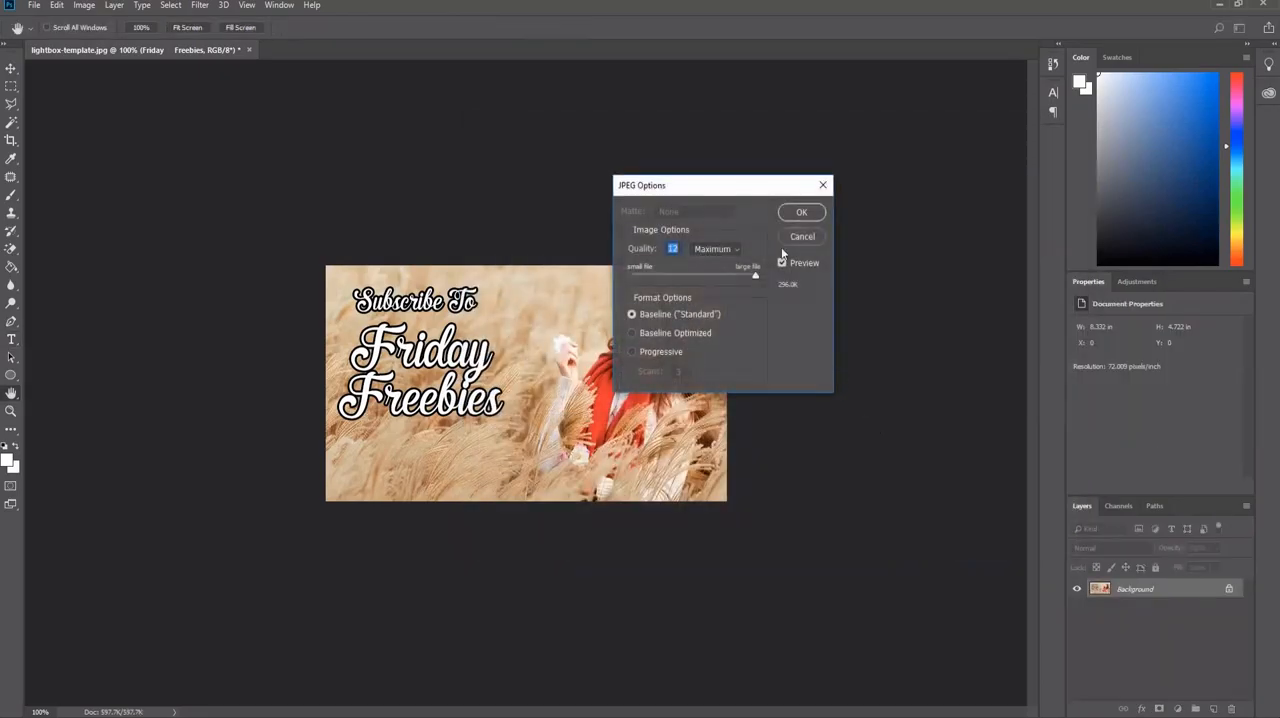
left_click(798, 215)
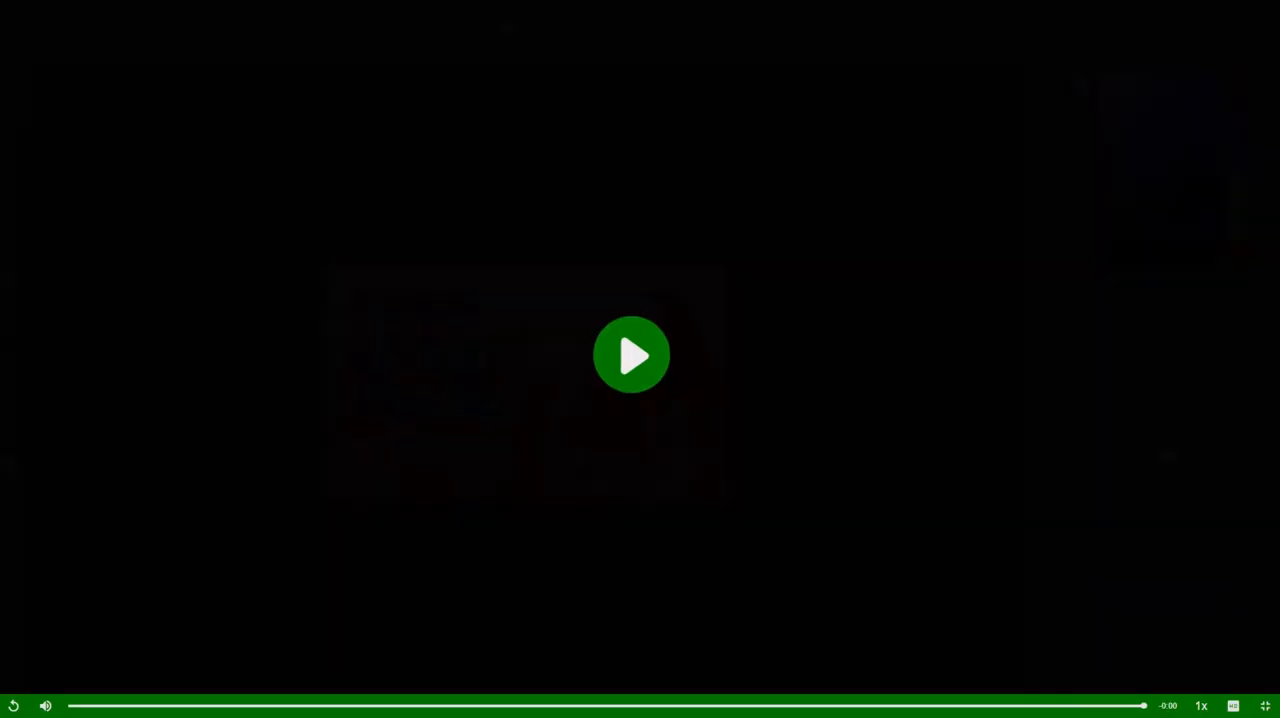